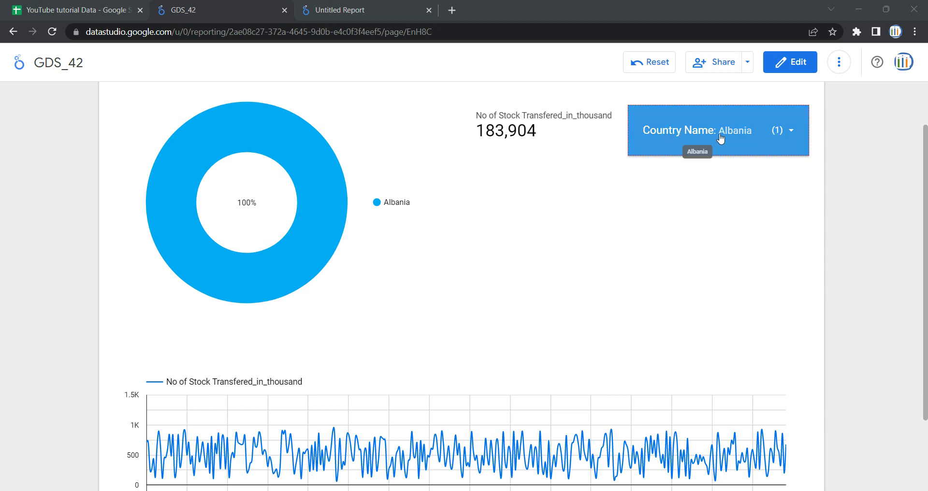
Step: Filter GDS_42 to Austria only with the Country Name drop-down, then check the line chart
left_click(787, 137)
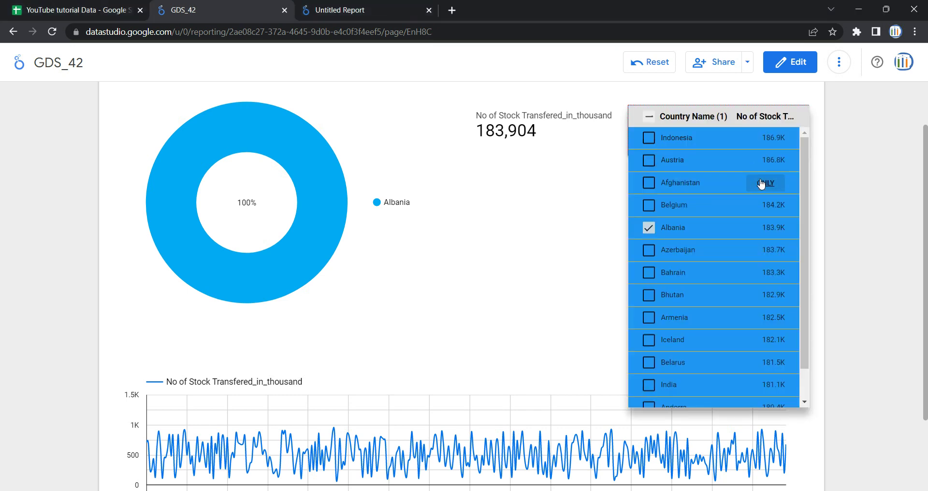
left_click(764, 164)
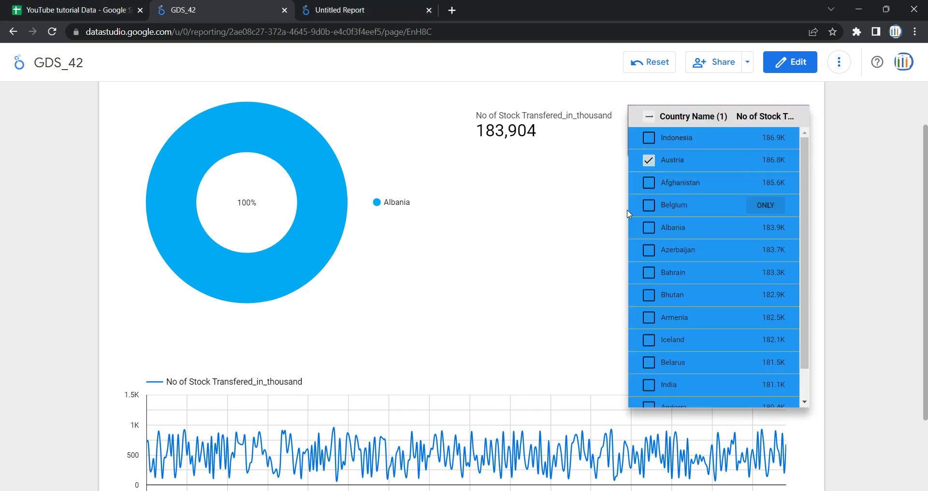
left_click(612, 227)
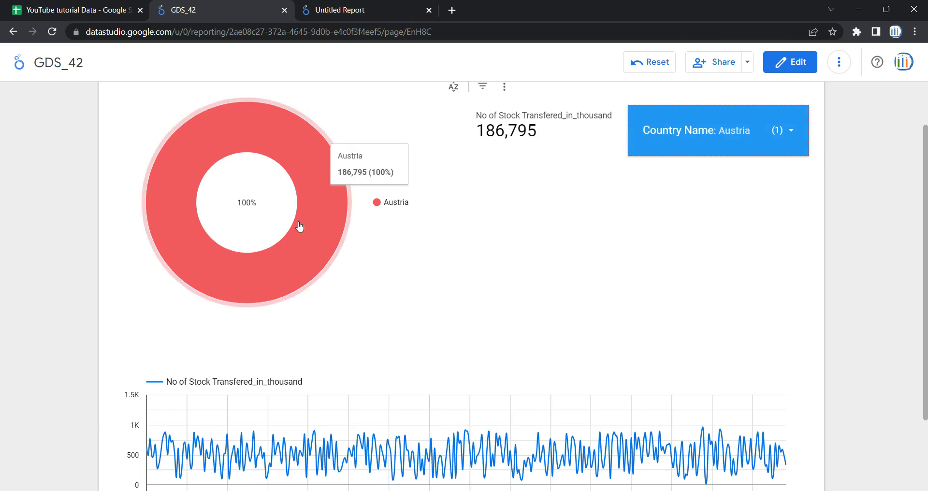
scroll(541, 218, "up", 2)
scroll(530, 189, "down", 3)
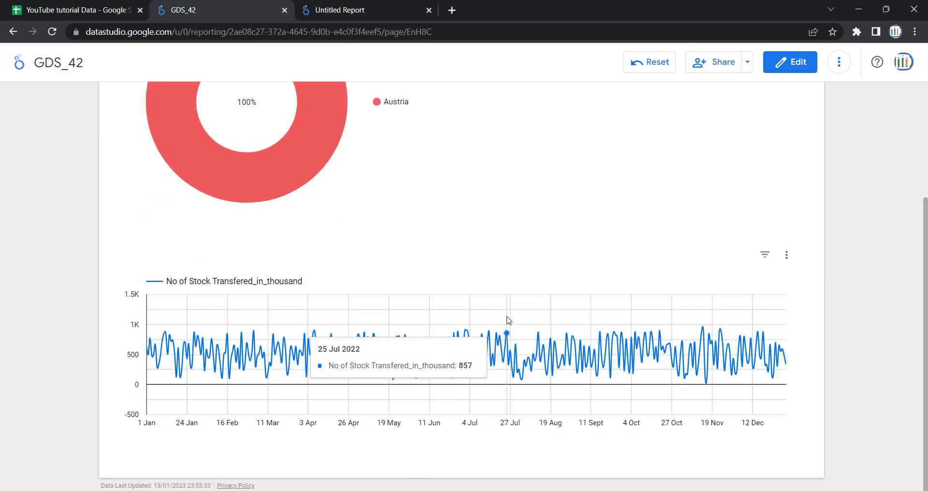
scroll(500, 317, "up", 3)
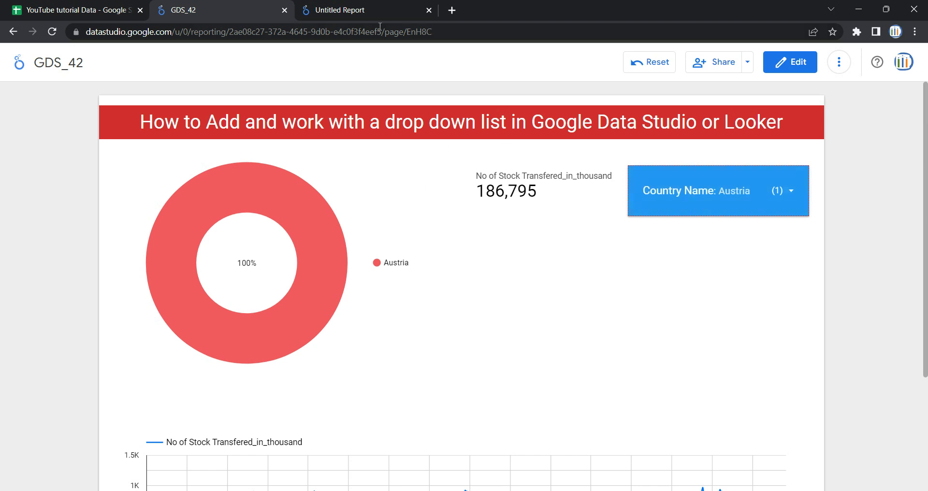
Step: Glance at the Untitled Report's title banner, then go back to the GDS_42 report
left_click(381, 5)
left_click(291, 196)
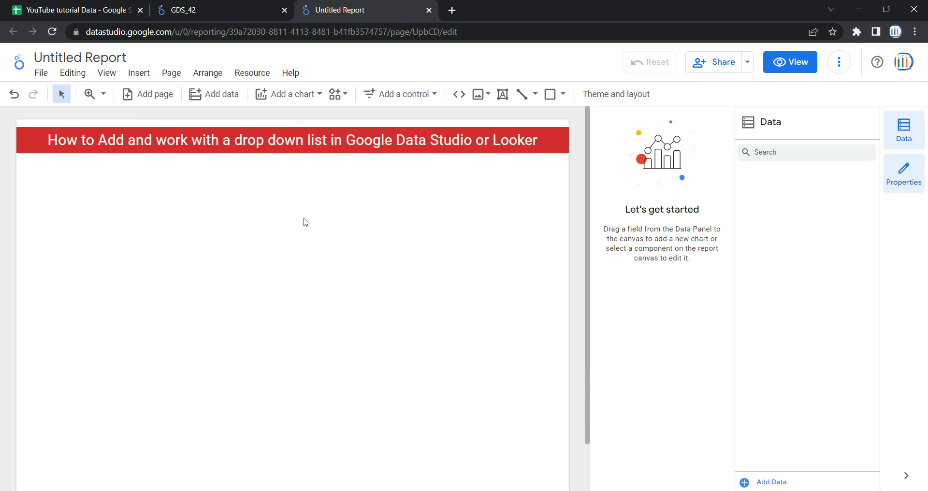
left_click(225, 9)
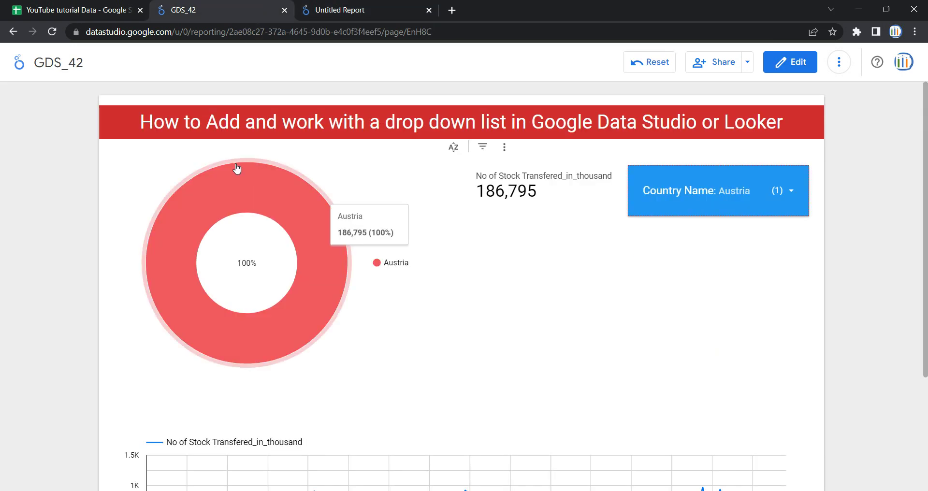
scroll(290, 261, "down", 3)
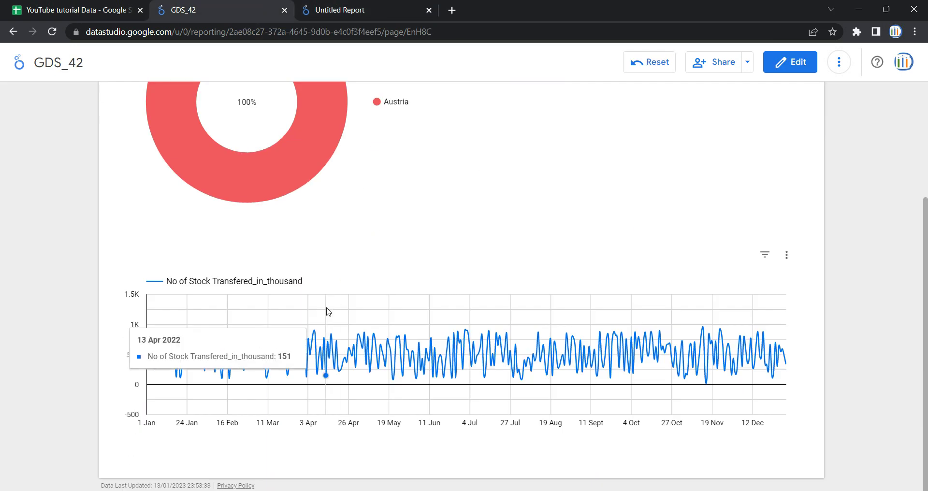
scroll(325, 309, "up", 3)
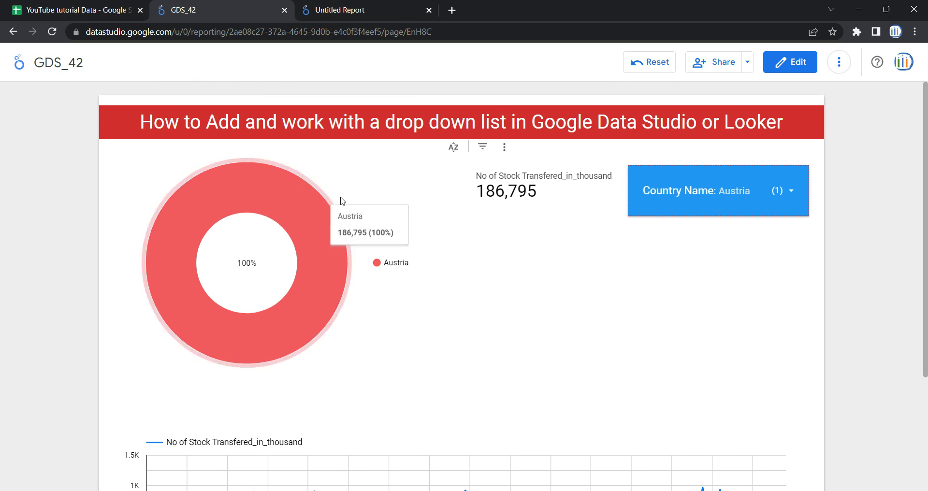
Step: In GDS_42 edit mode, confirm the donut's source is YouTube tutorial Data - GDS_44 and open that spreadsheet
left_click(771, 64)
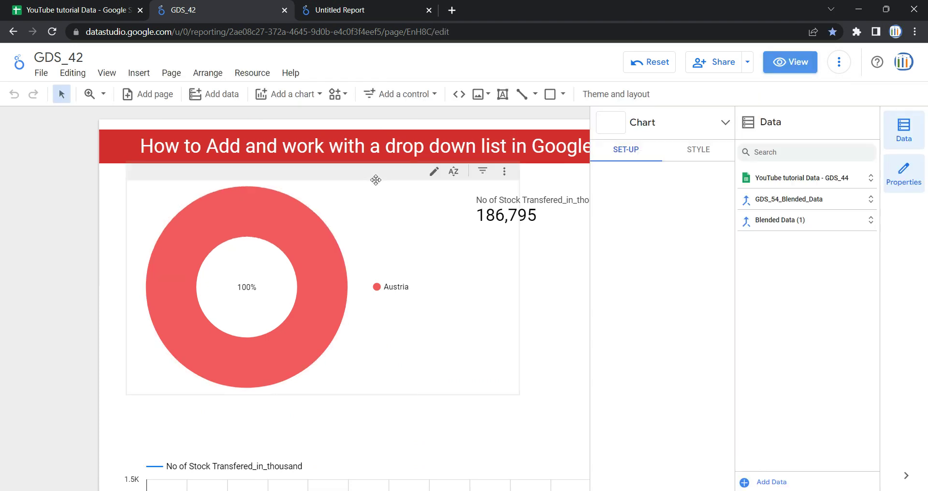
left_click(224, 203)
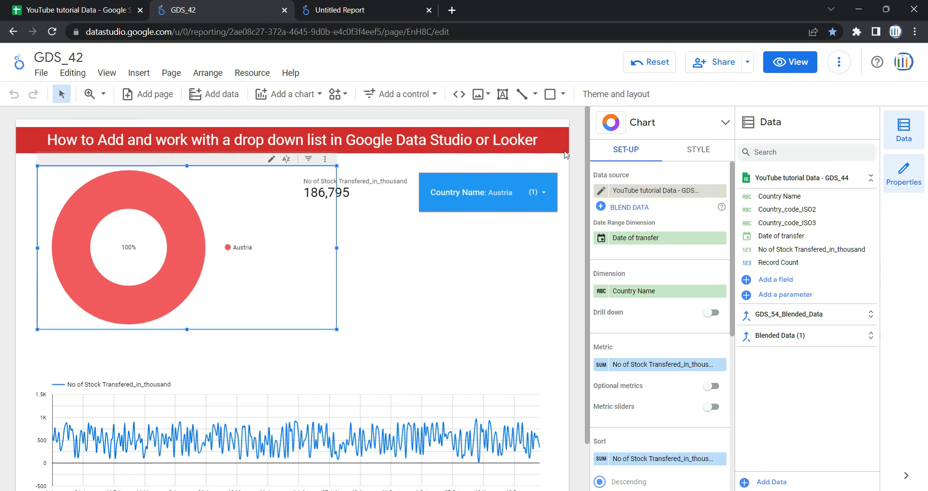
left_click(480, 162)
key("ctrl+Tab")
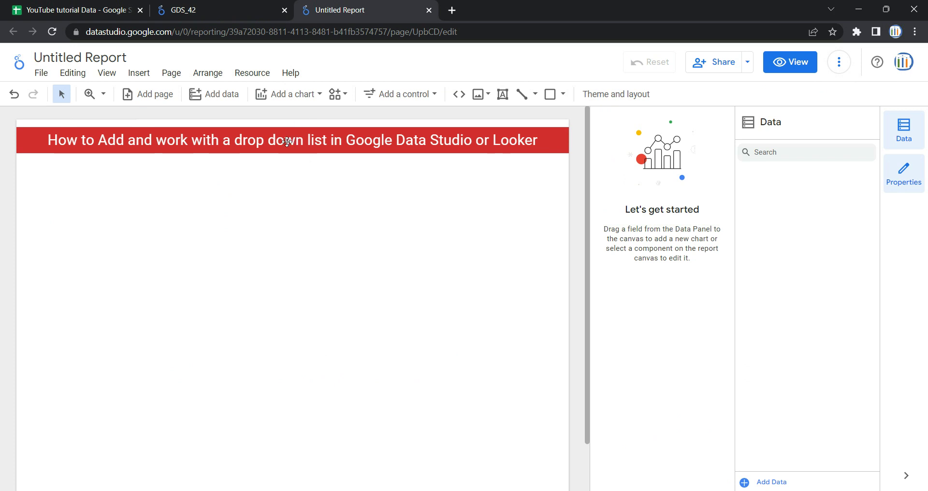
left_click(225, 10)
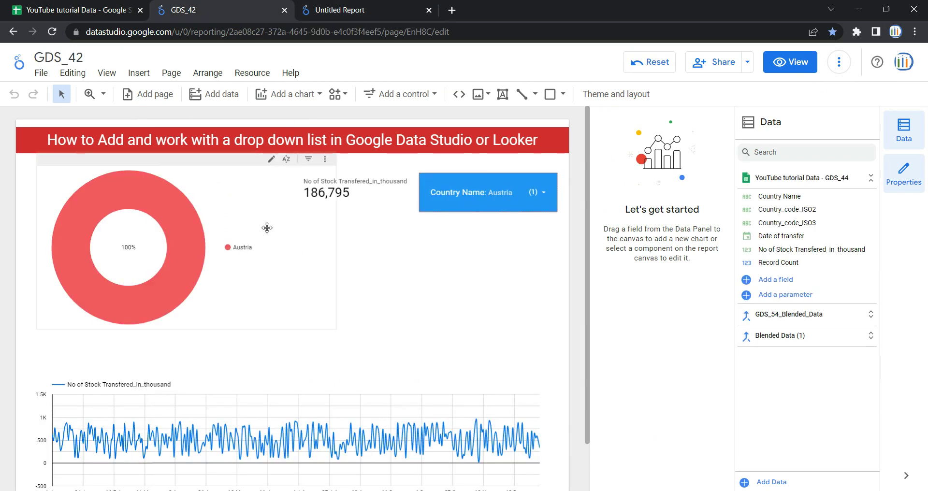
left_click(297, 239)
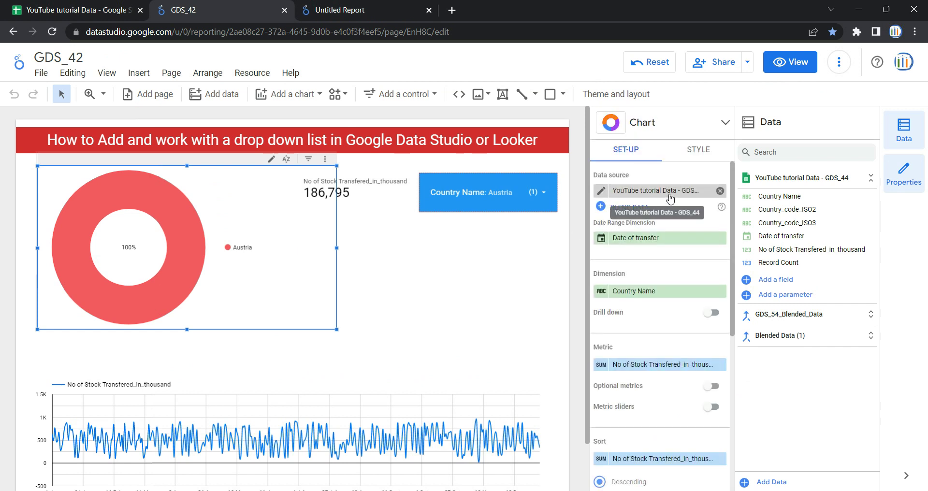
left_click(121, 6)
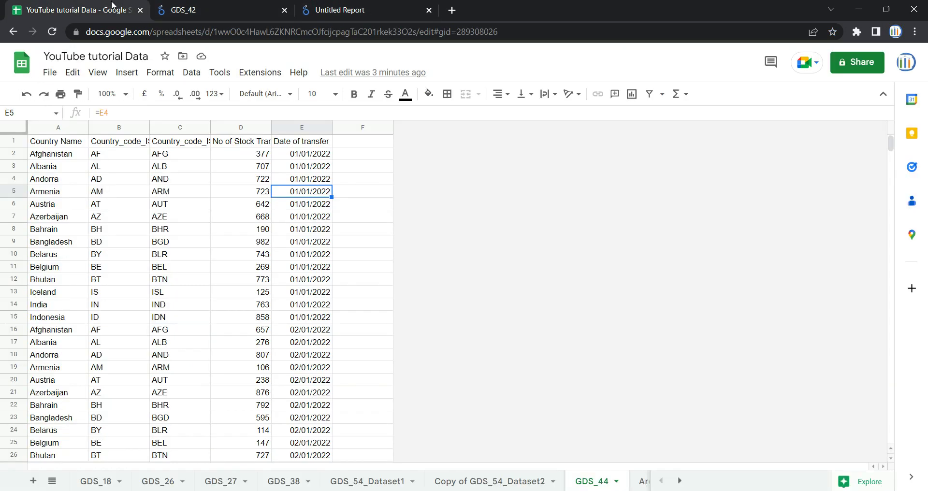
Step: Auto-fit every GDS_44 column so headers like Country_code_ISO2 show in full
left_click(127, 182)
left_click(23, 127)
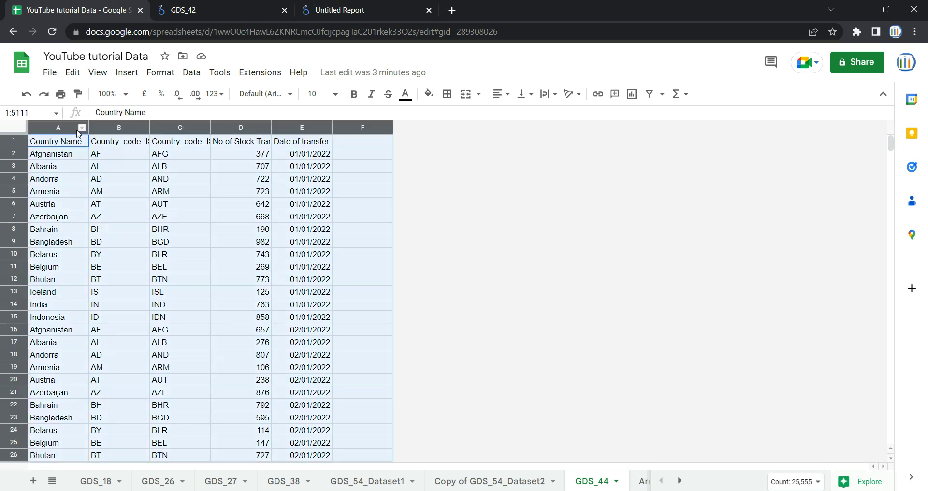
double_click(87, 137)
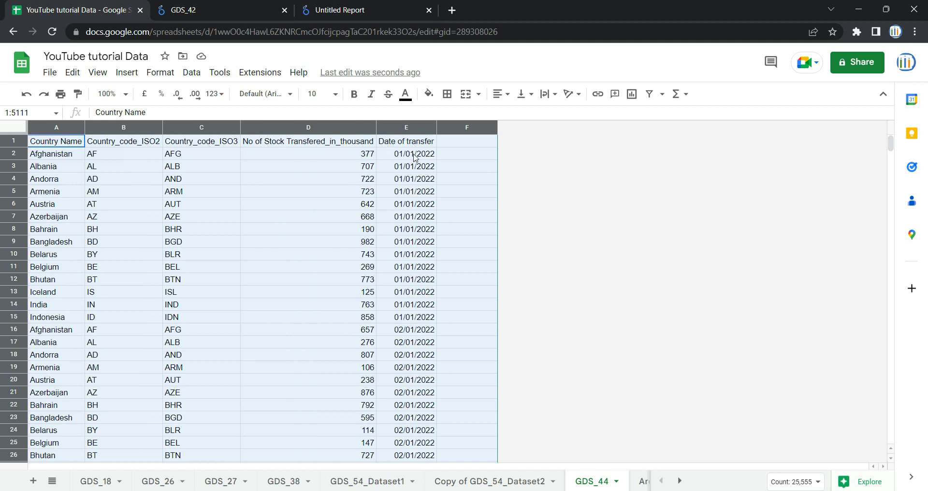
left_click(297, 180)
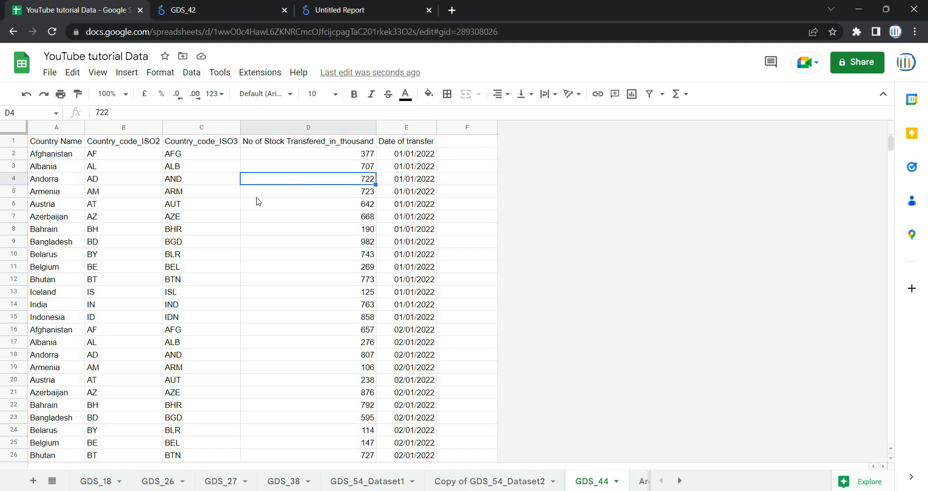
left_click(351, 10)
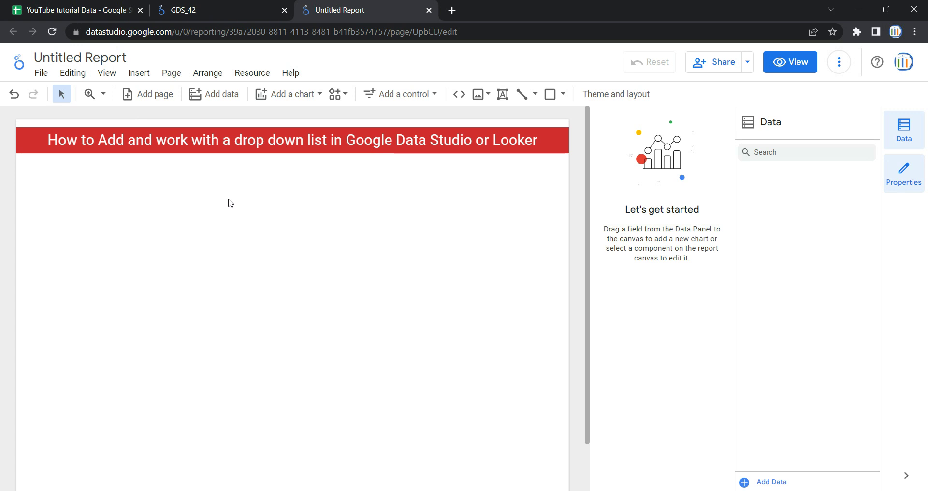
Step: Connect the YouTube tutorial Data spreadsheet's GDS_44 worksheet to the Untitled Report via Google Sheets
left_click(248, 74)
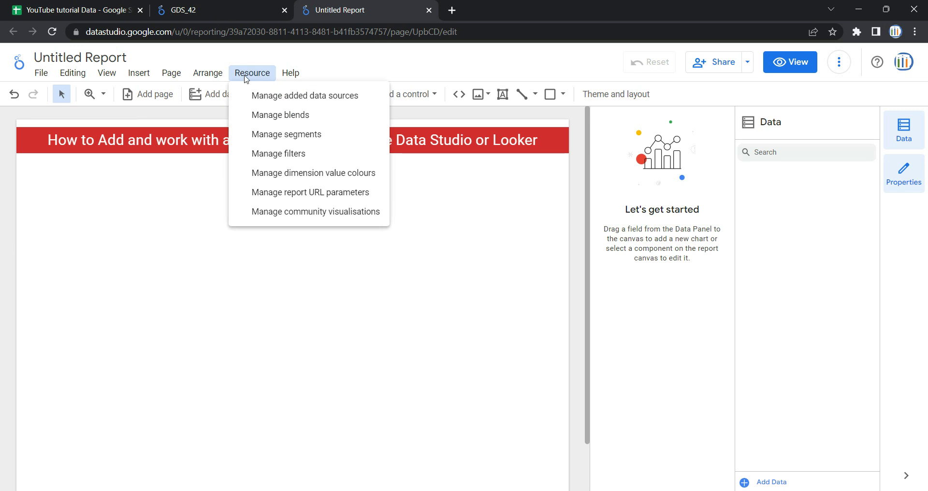
left_click(280, 96)
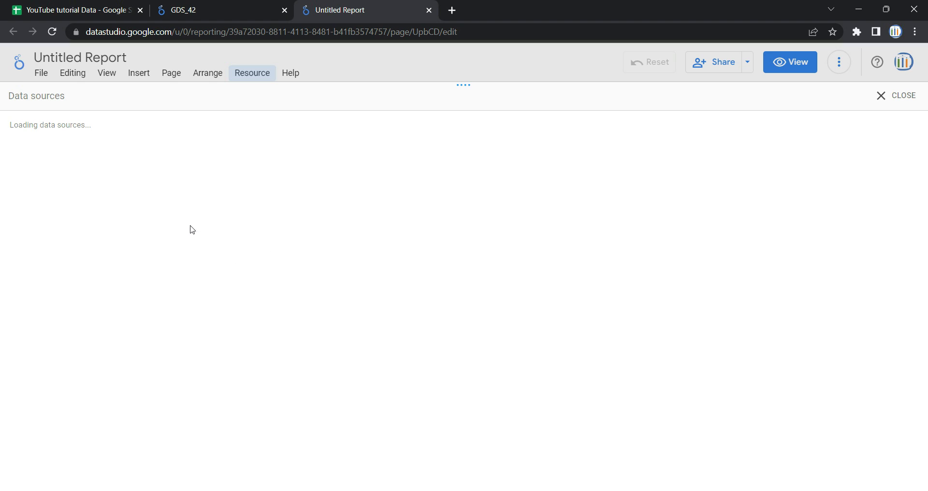
left_click(52, 153)
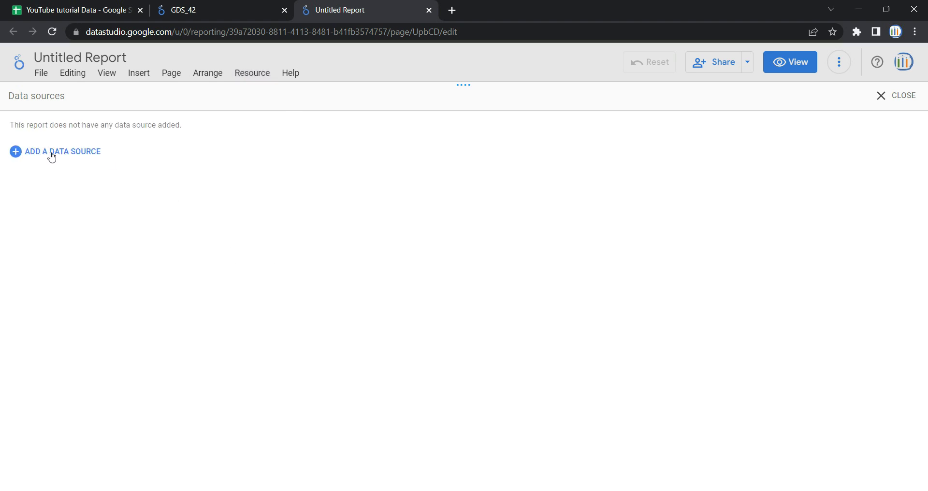
left_click(121, 339)
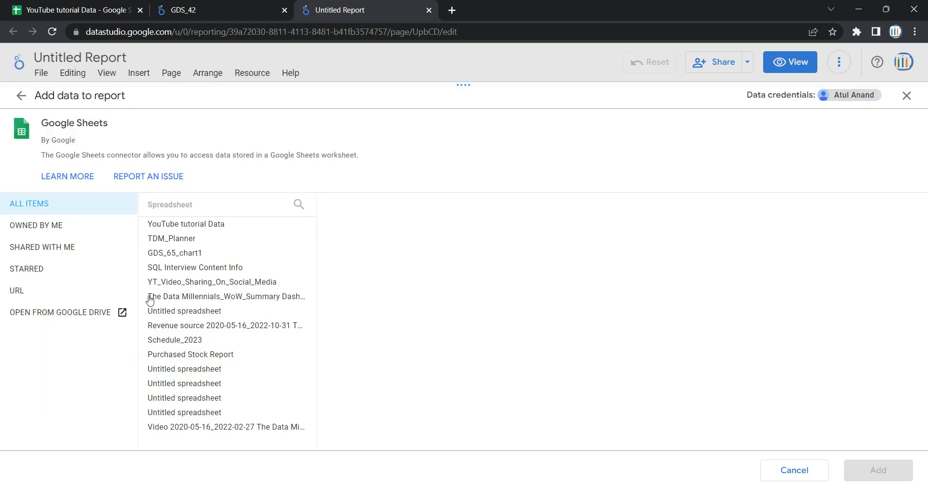
left_click(209, 230)
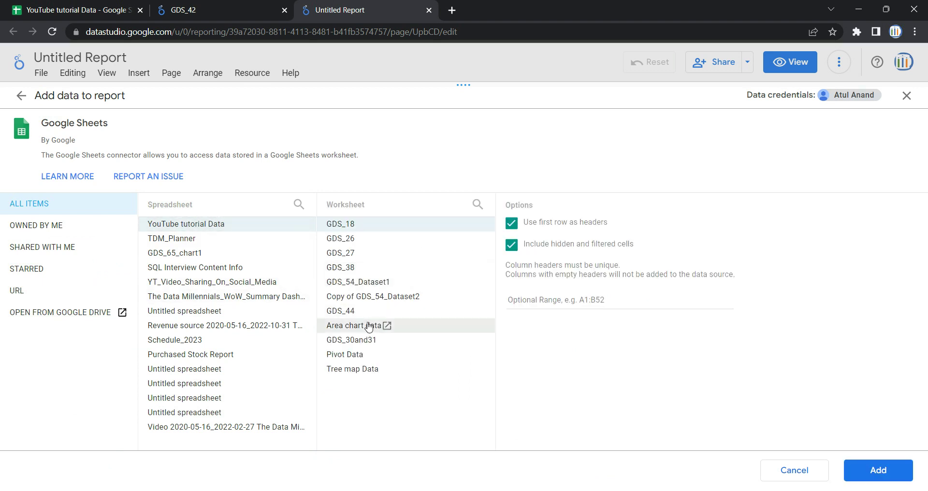
left_click(387, 310)
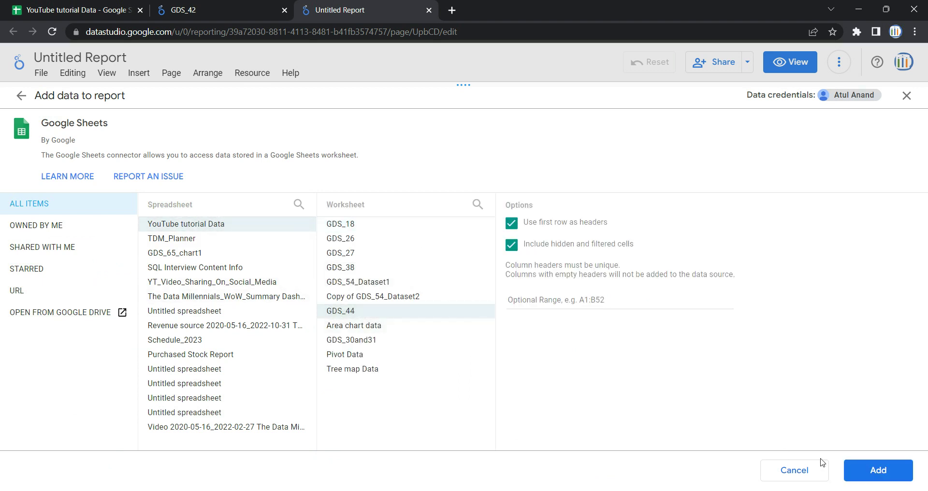
left_click(877, 469)
left_click(121, 9)
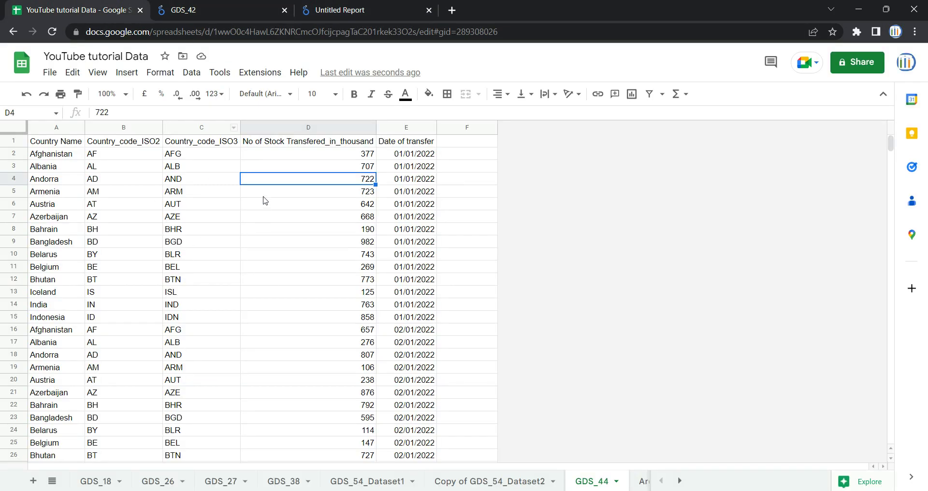
left_click(347, 15)
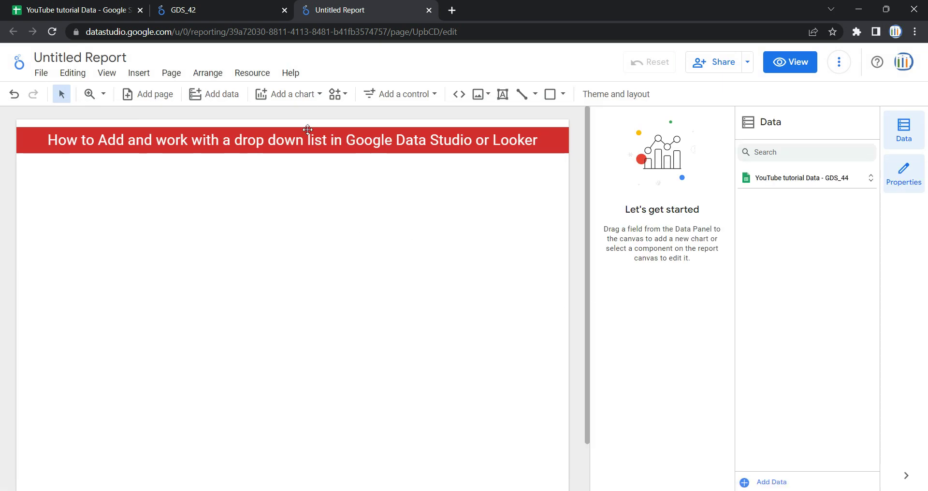
Step: Draw and enlarge a top-left donut chart measuring No of Stock Transfered_in_thousand by Country Name
left_click(322, 99)
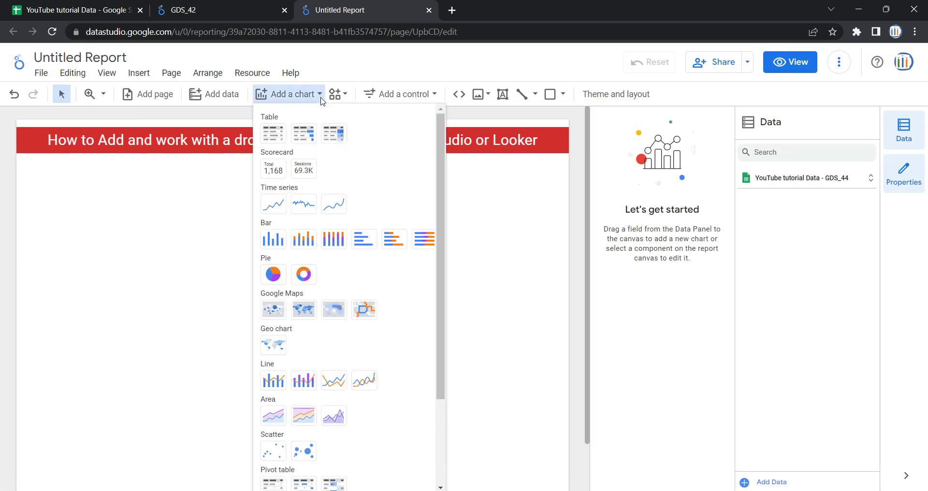
left_click(304, 277)
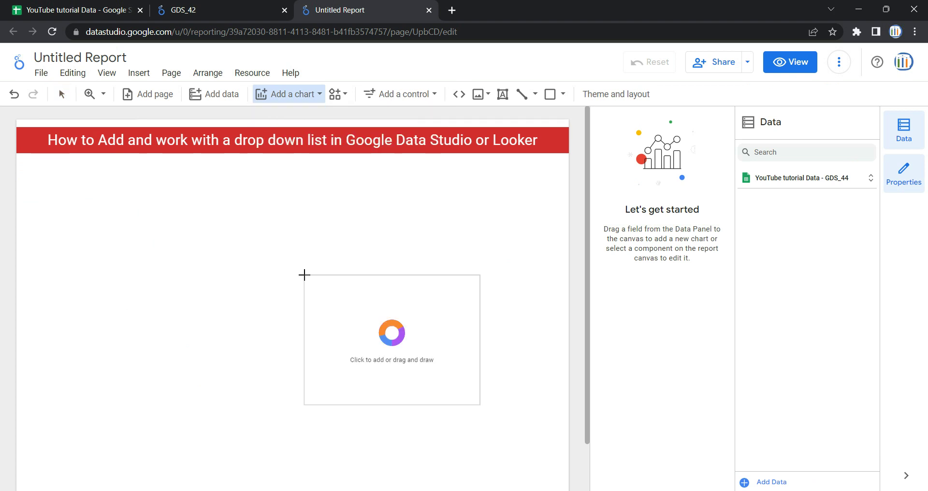
left_click_drag(124, 209, 309, 400)
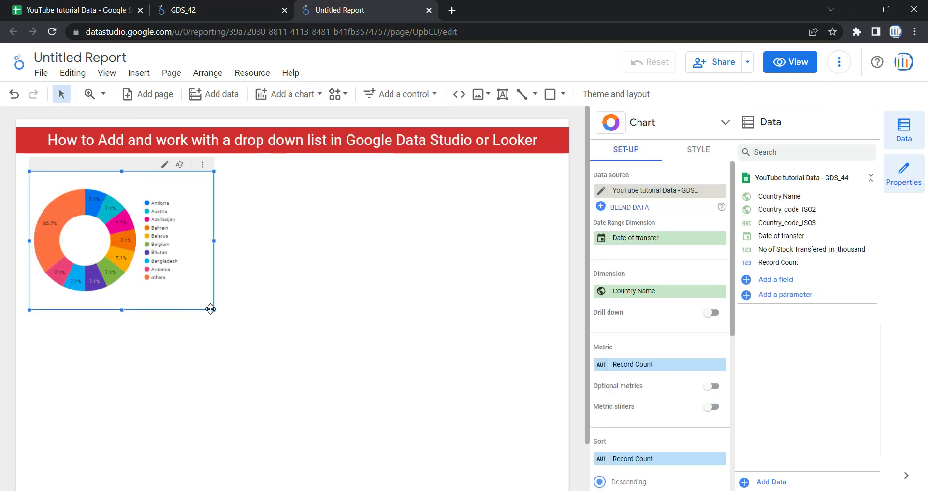
left_click_drag(214, 310, 285, 361)
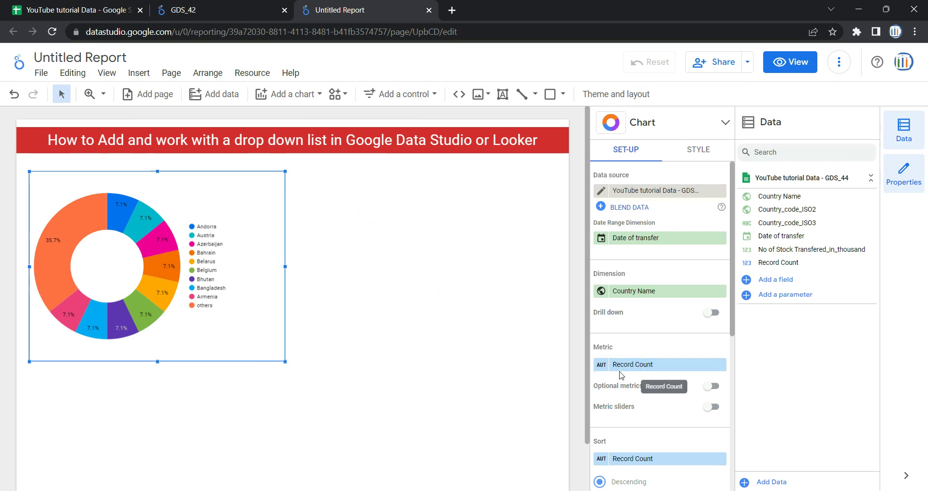
left_click(648, 367)
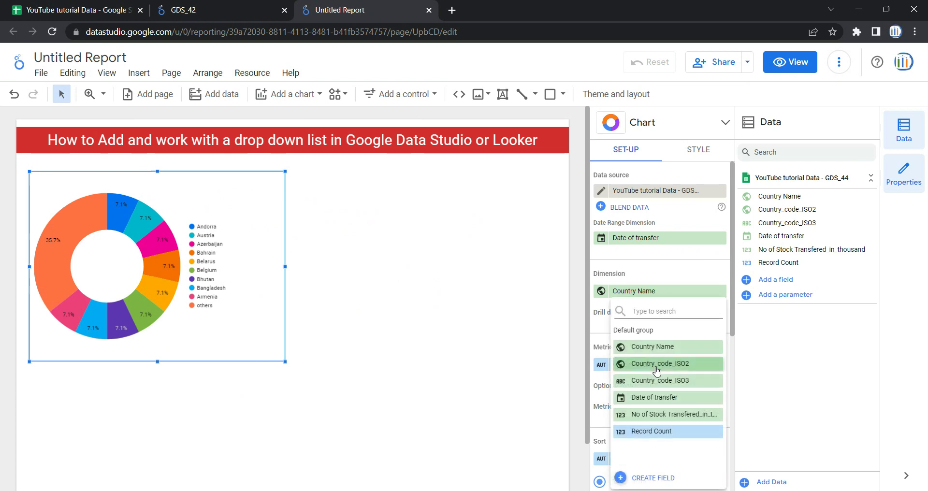
left_click(659, 415)
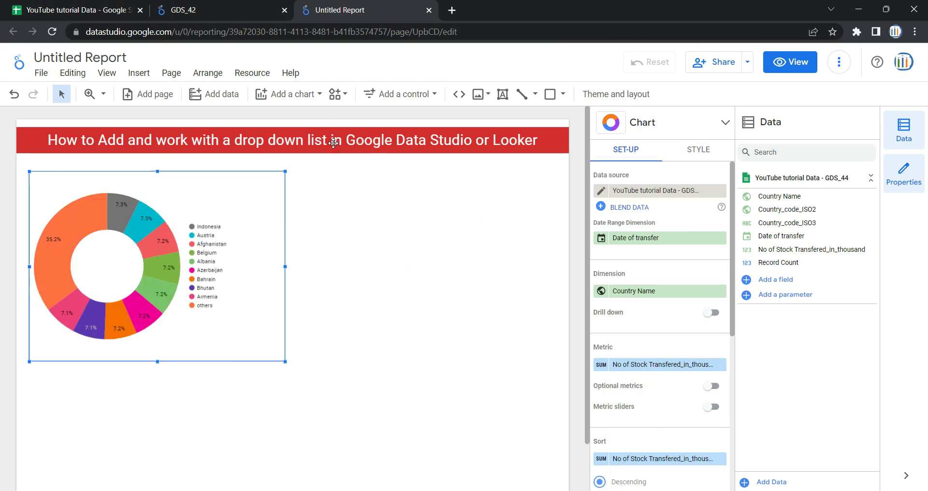
Step: Add a widened scorecard reading 2,560,422 to the right of the donut
left_click(288, 94)
left_click(268, 176)
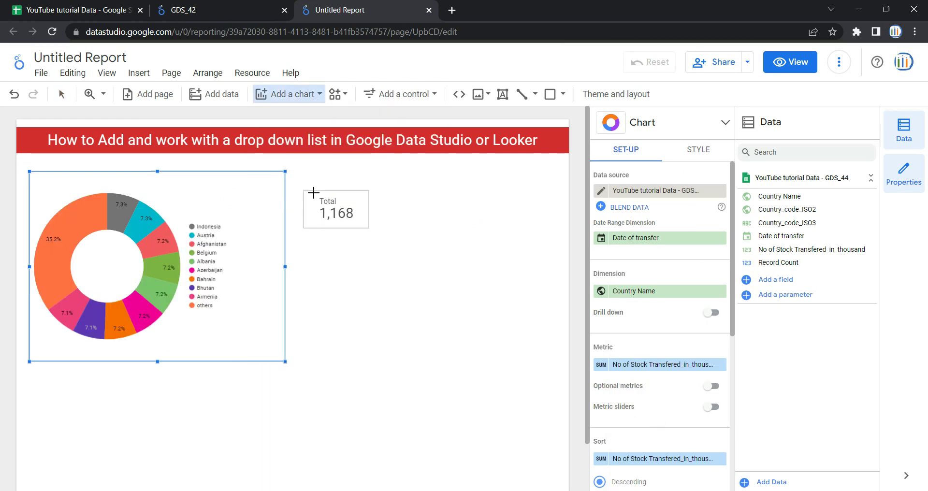
left_click(319, 174)
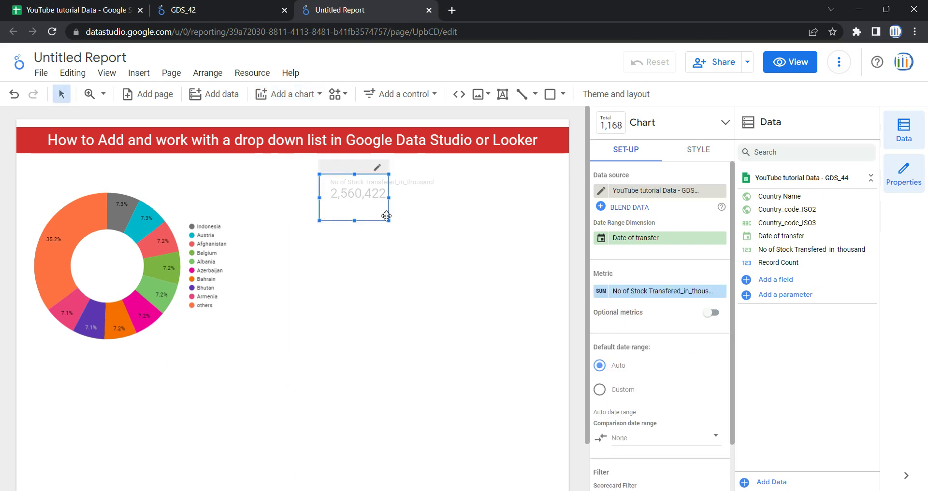
left_click_drag(413, 220, 436, 219)
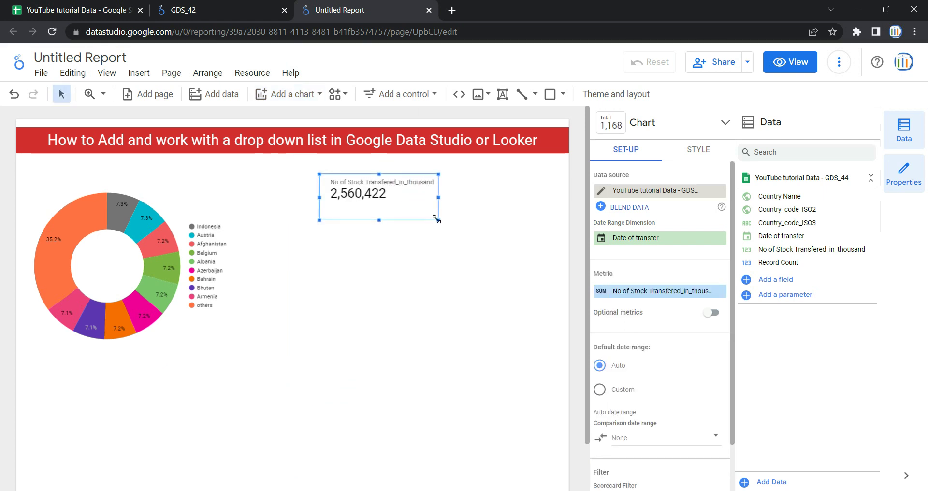
Step: Add a time series chart below the donut and stretch it across the page width
left_click(289, 94)
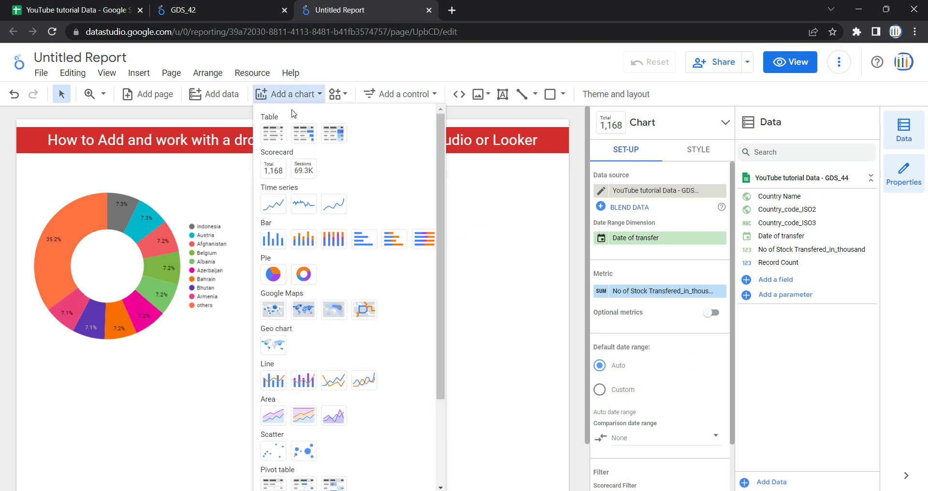
left_click(282, 213)
scroll(159, 342, "down", 1)
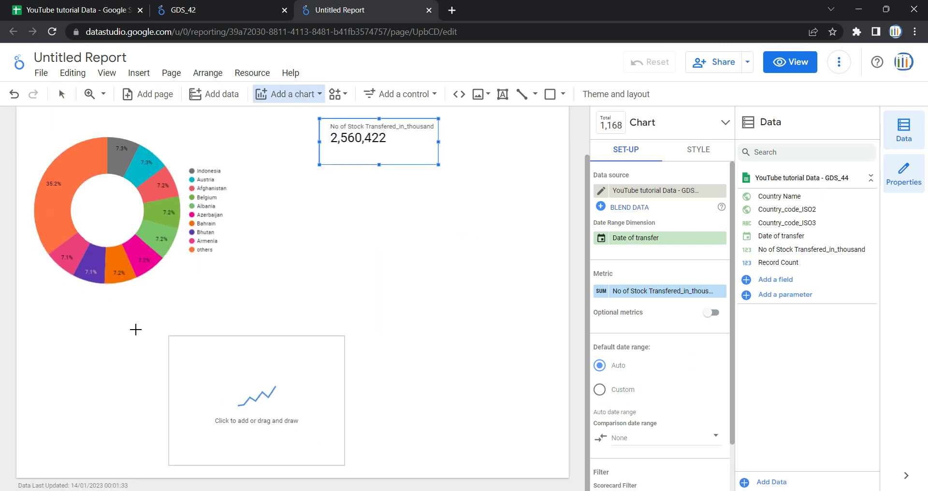
left_click(71, 317)
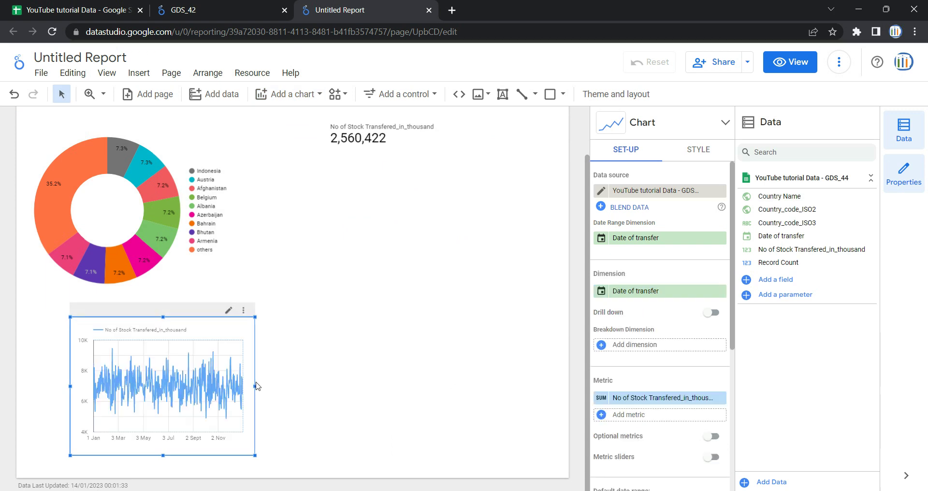
left_click_drag(255, 386, 502, 402)
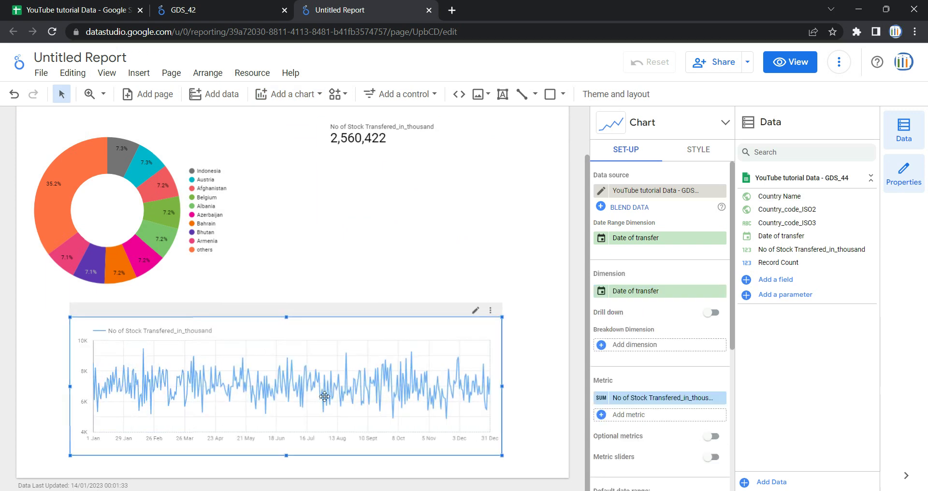
left_click_drag(70, 386, 46, 386)
left_click_drag(504, 384, 546, 384)
left_click(558, 386)
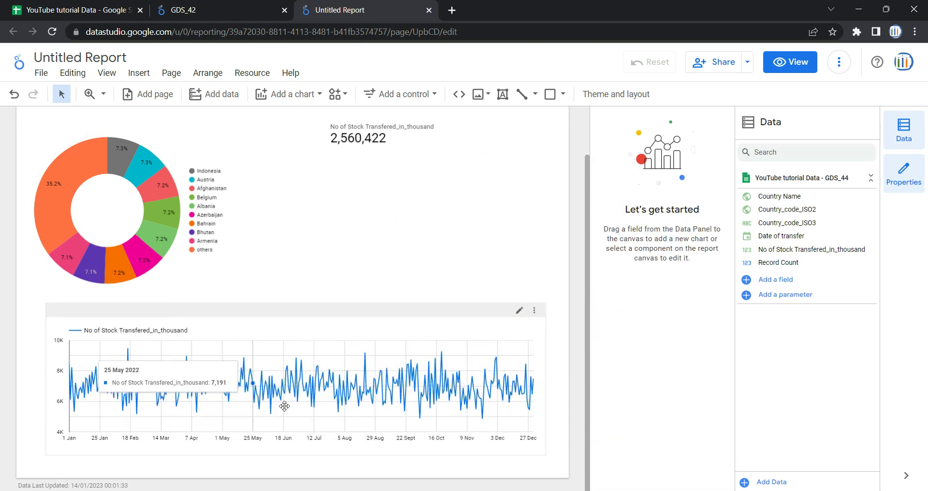
left_click(486, 315)
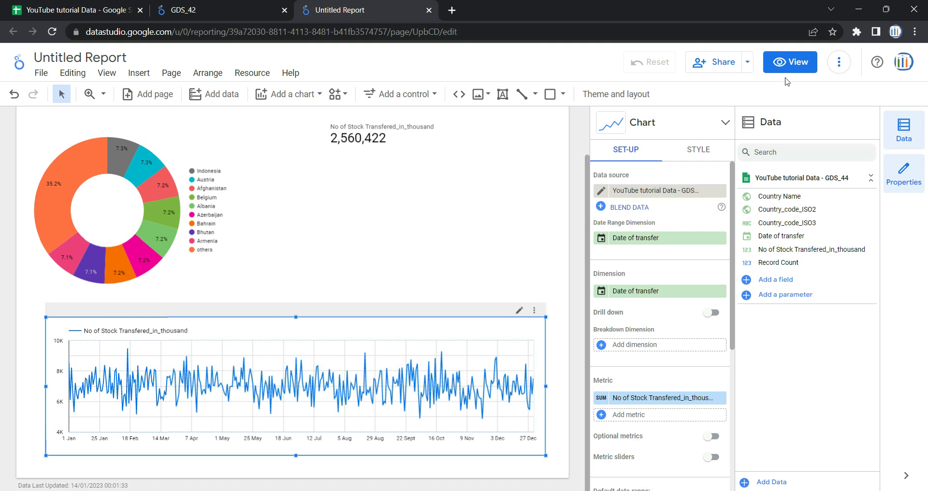
Step: Preview the report in view mode, scrolling past the donut, scorecard and time series and back up
left_click(790, 62)
scroll(614, 292, "down", 1)
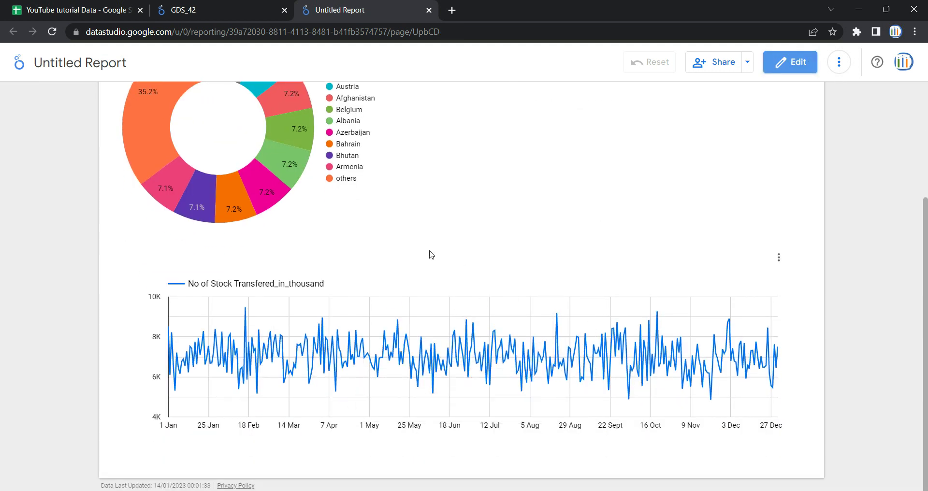
scroll(431, 254, "up", 3)
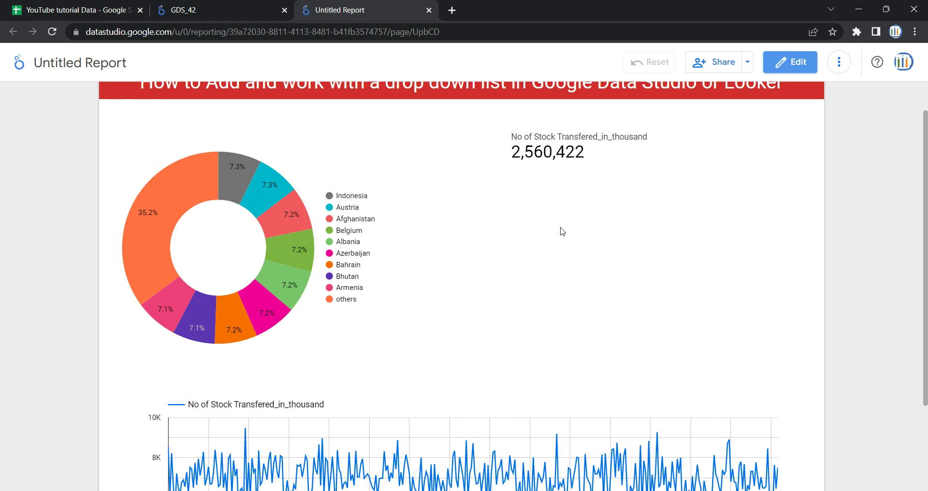
scroll(563, 232, "up", 1)
Step: Back in edit mode, place a narrowed Country Name drop-down list control beside the scorecard
left_click(774, 62)
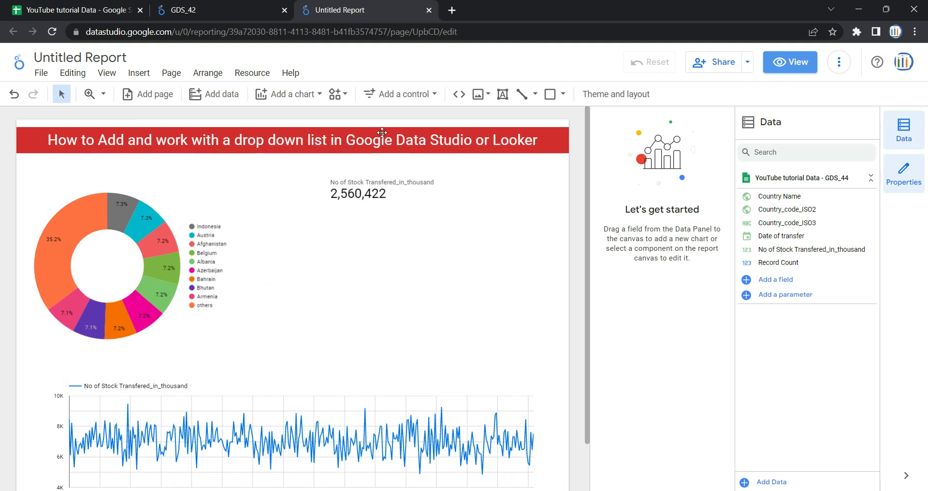
left_click(432, 98)
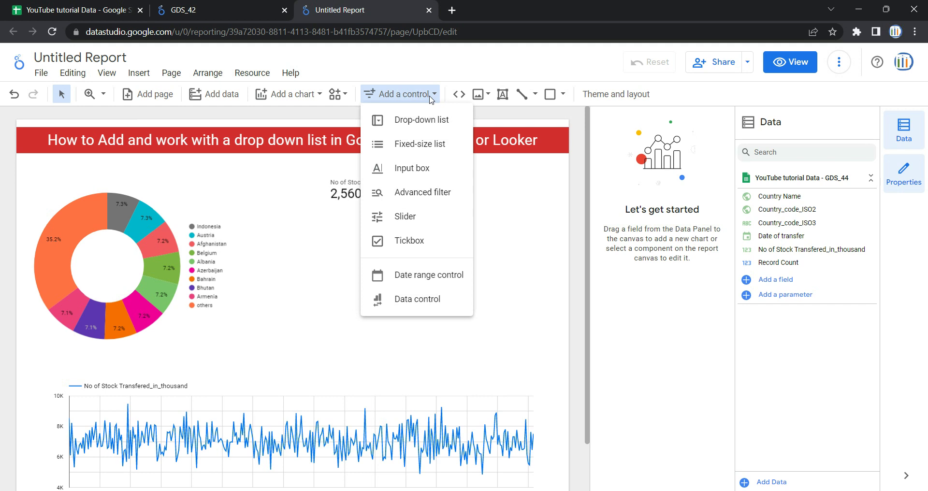
left_click(393, 121)
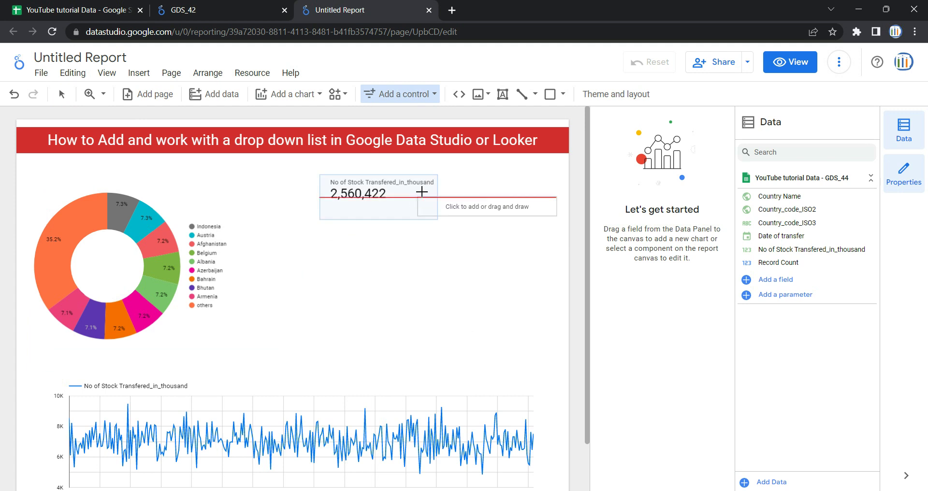
left_click(438, 179)
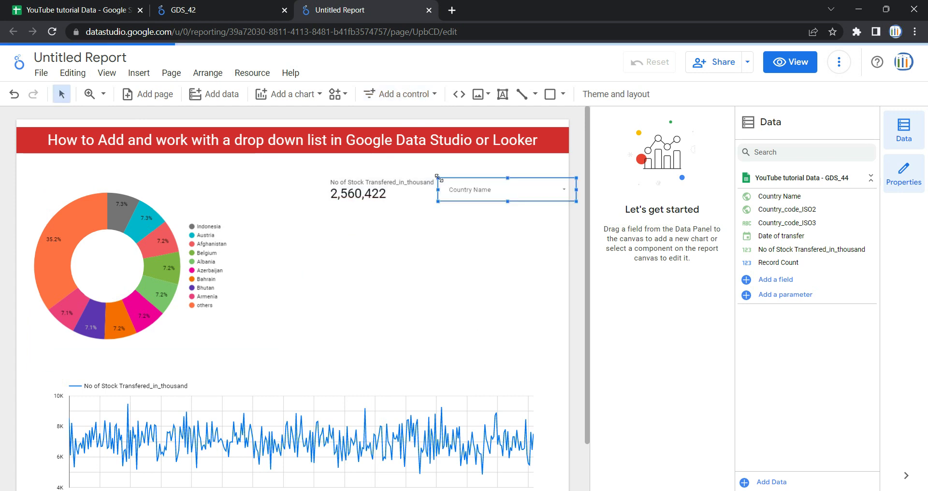
left_click_drag(576, 192, 556, 190)
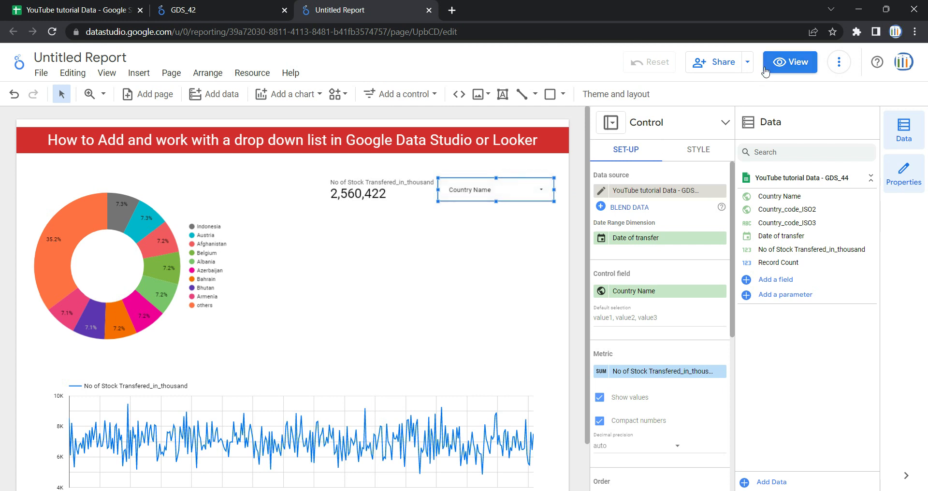
Step: In view mode, filter the new control to Austria only, confirming 186,795 and a 100% Austria donut
left_click(790, 62)
left_click(730, 188)
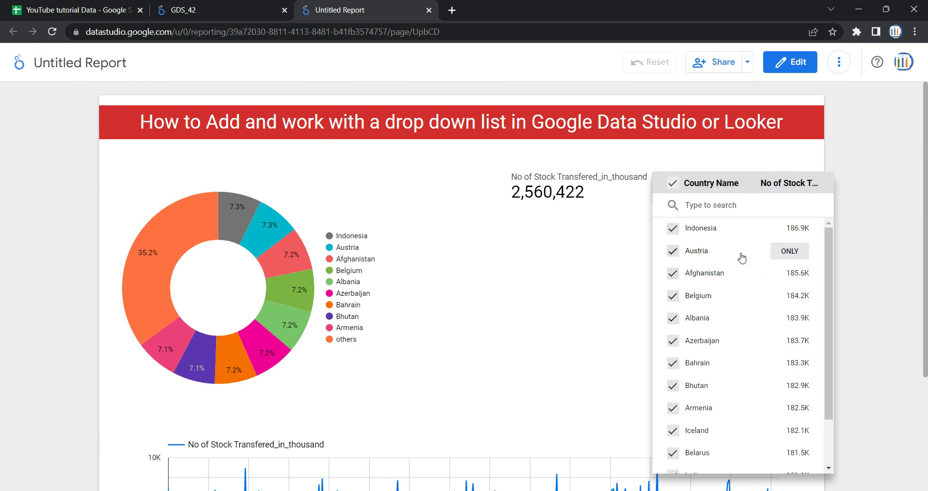
left_click(789, 252)
left_click(619, 285)
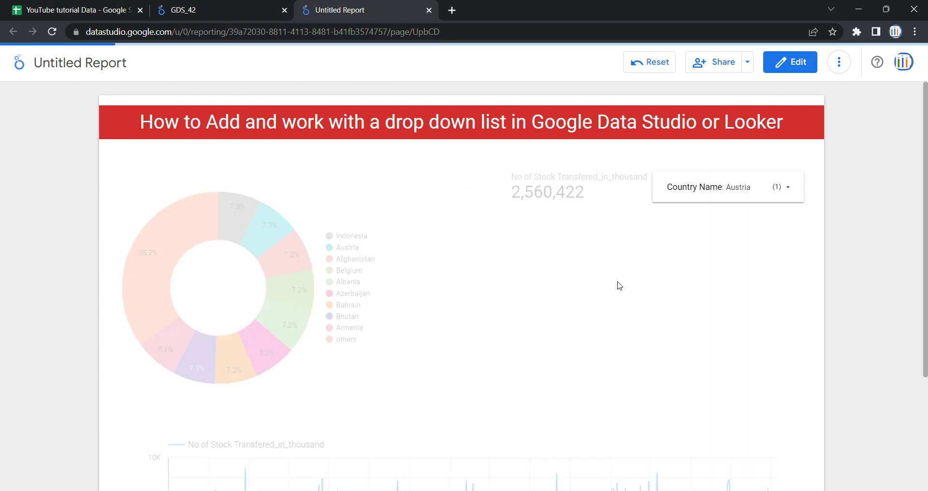
scroll(425, 314, "down", 1)
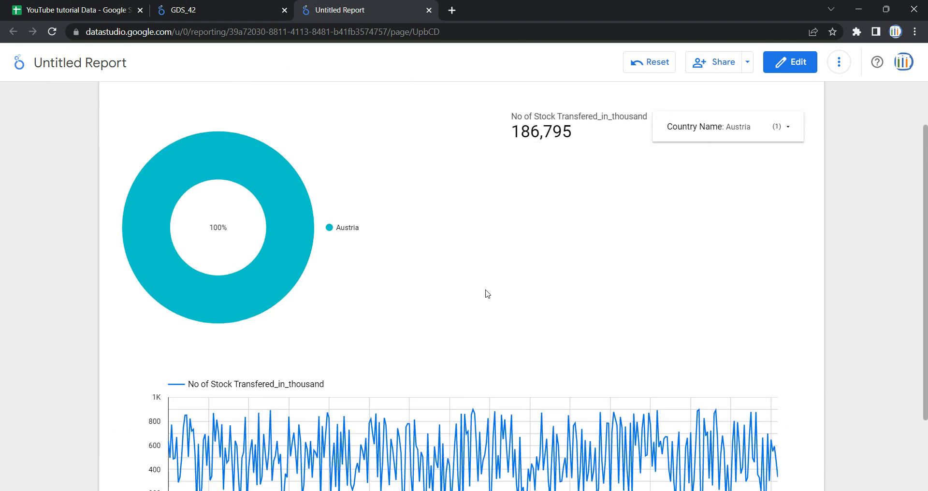
scroll(499, 327, "down", 2)
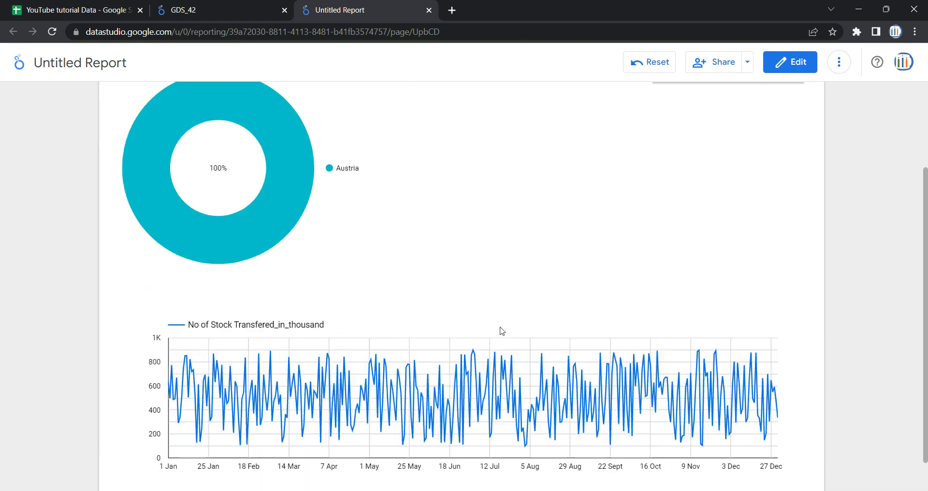
scroll(463, 330, "up", 1)
scroll(464, 331, "up", 2)
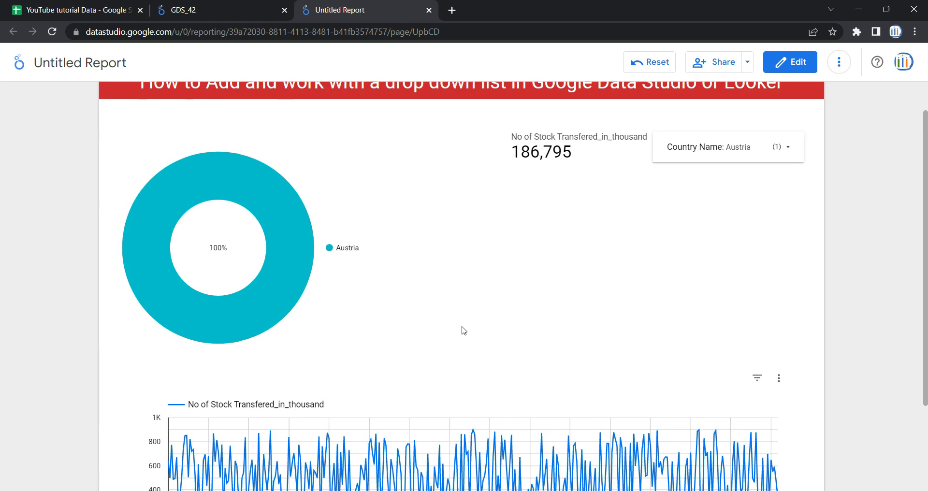
scroll(631, 196, "up", 1)
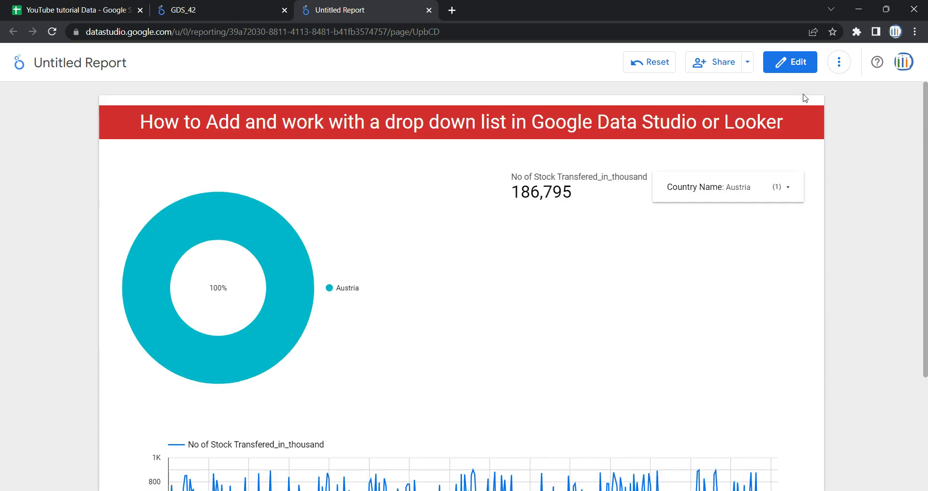
left_click(790, 61)
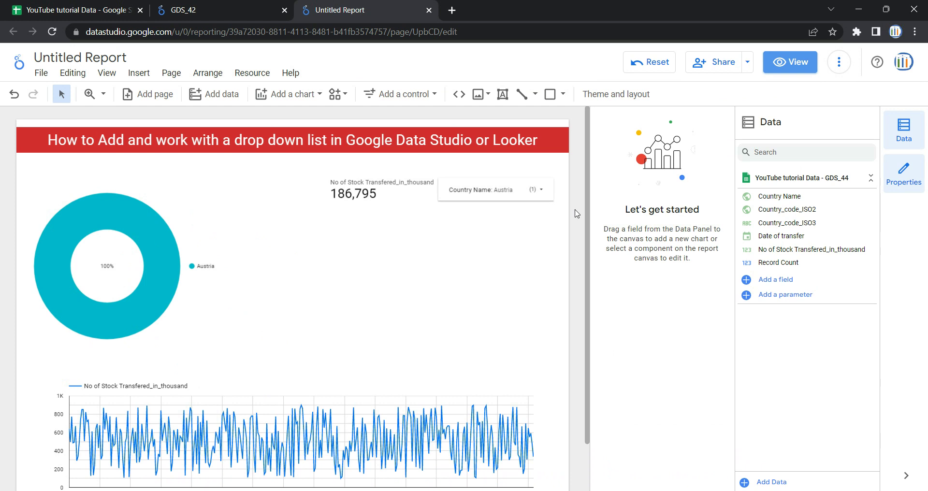
Step: Change the drop-down control's field from Country Name to Country_code_ISO2, then preview the report
left_click(501, 176)
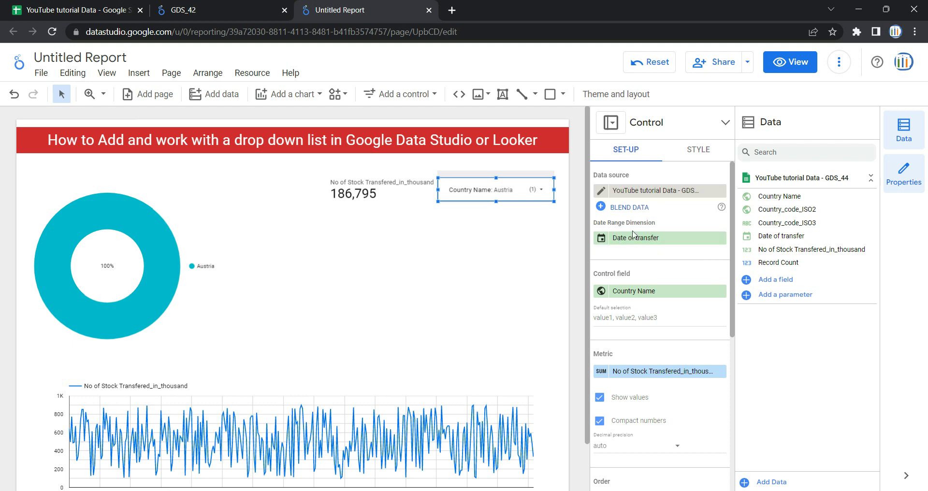
left_click(637, 293)
left_click(679, 273)
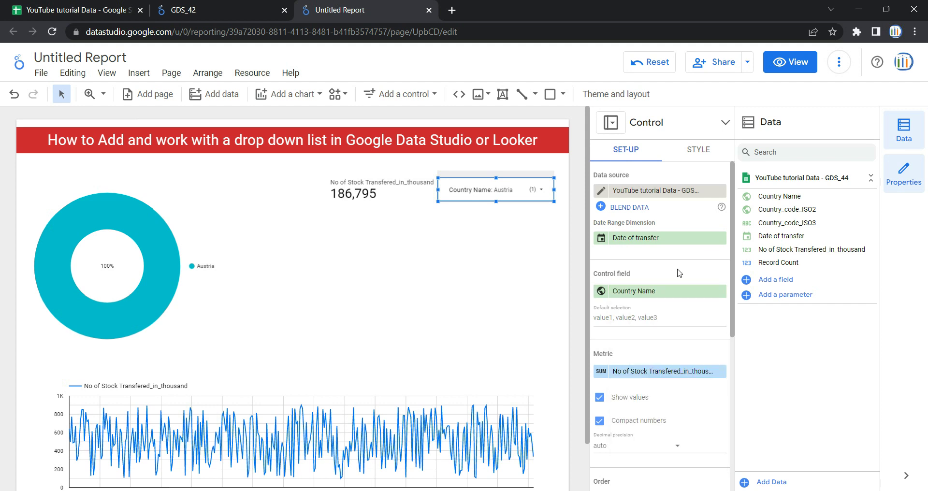
left_click(667, 294)
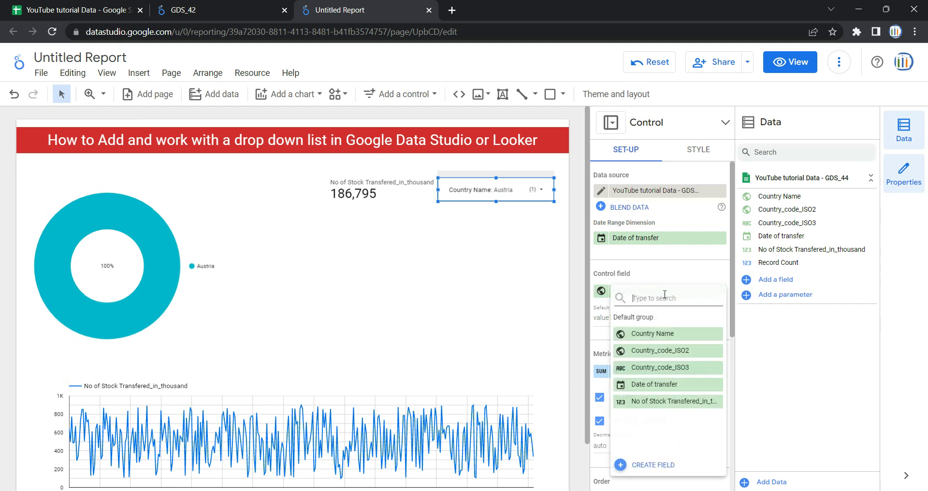
left_click(672, 357)
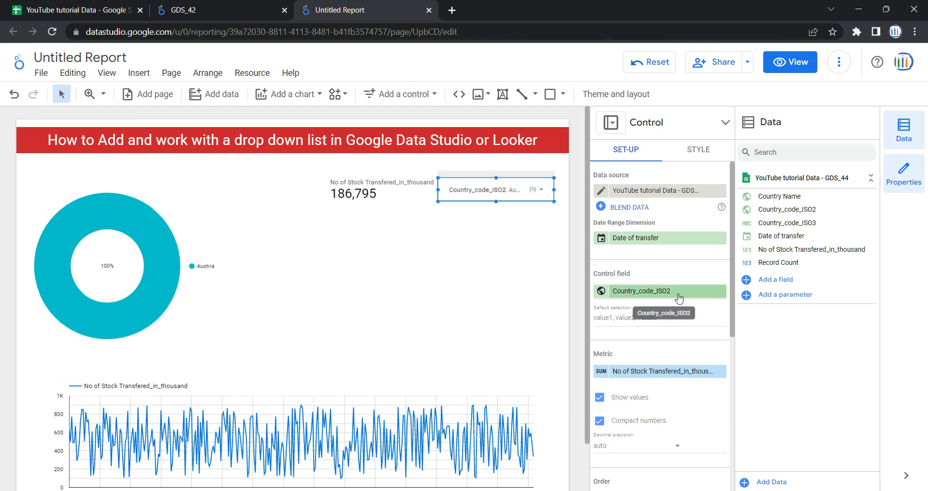
left_click(778, 73)
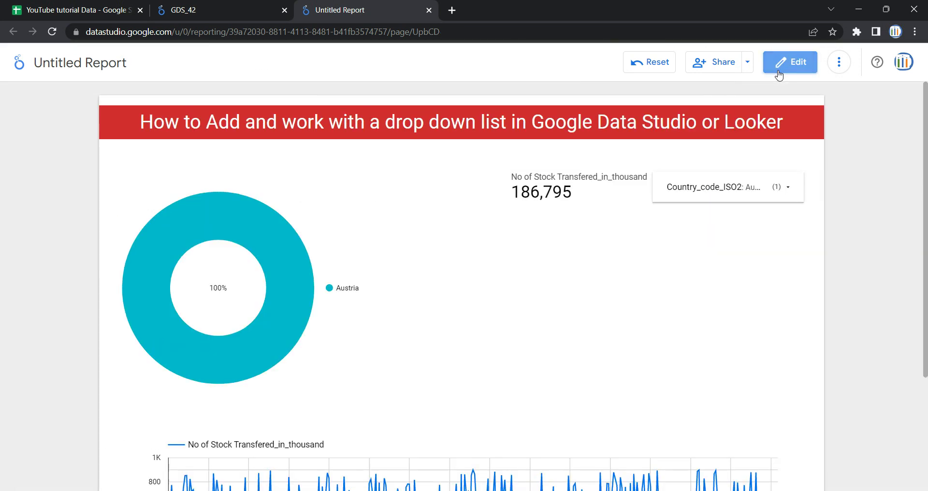
Step: Clear the Austria selection so every country code is selected and the scorecard returns to 2,560,422
left_click(789, 193)
scroll(726, 309, "down", 4)
scroll(754, 379, "up", 4)
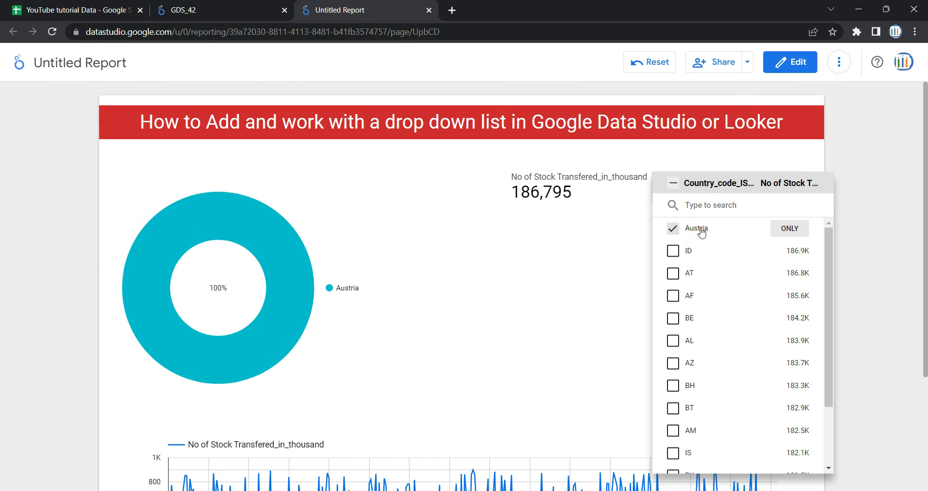
left_click(783, 64)
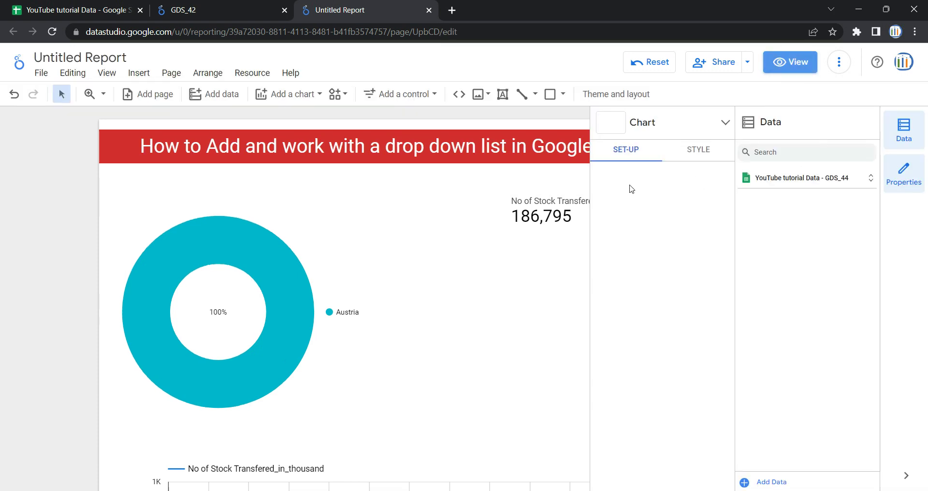
left_click(529, 200)
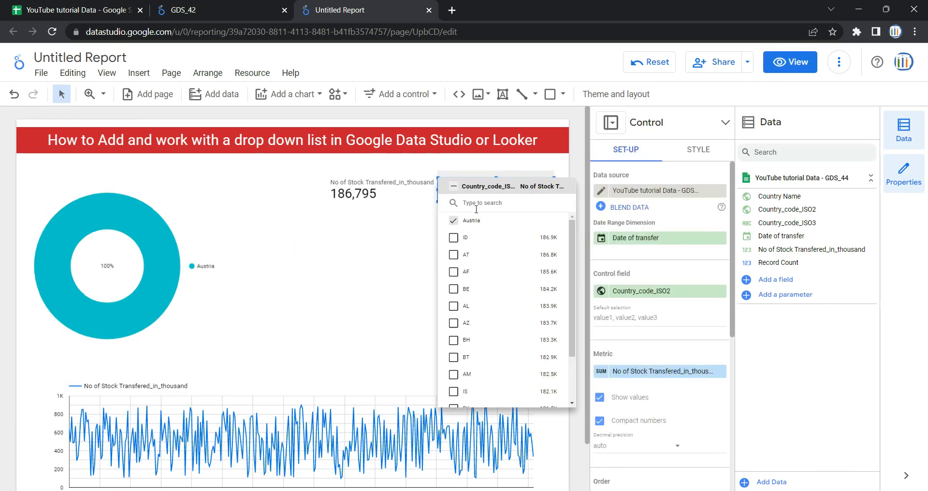
left_click(454, 187)
left_click(427, 260)
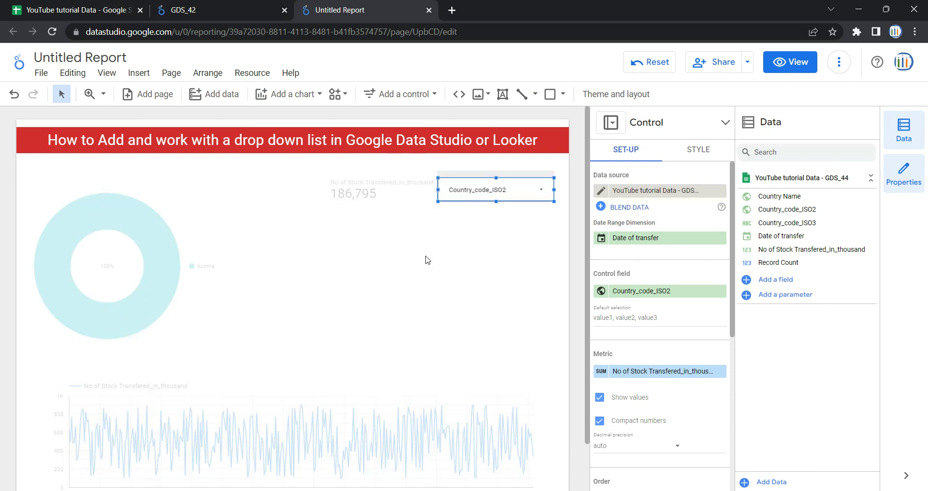
left_click(529, 196)
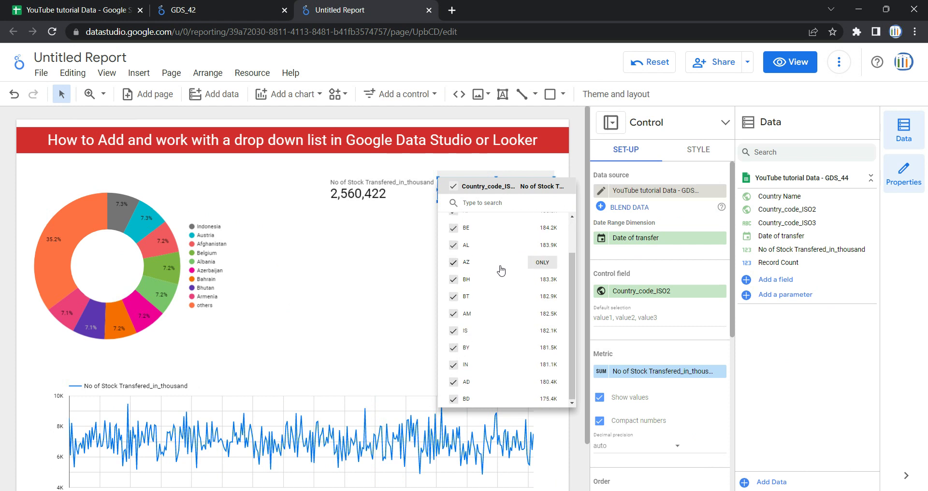
left_click(428, 249)
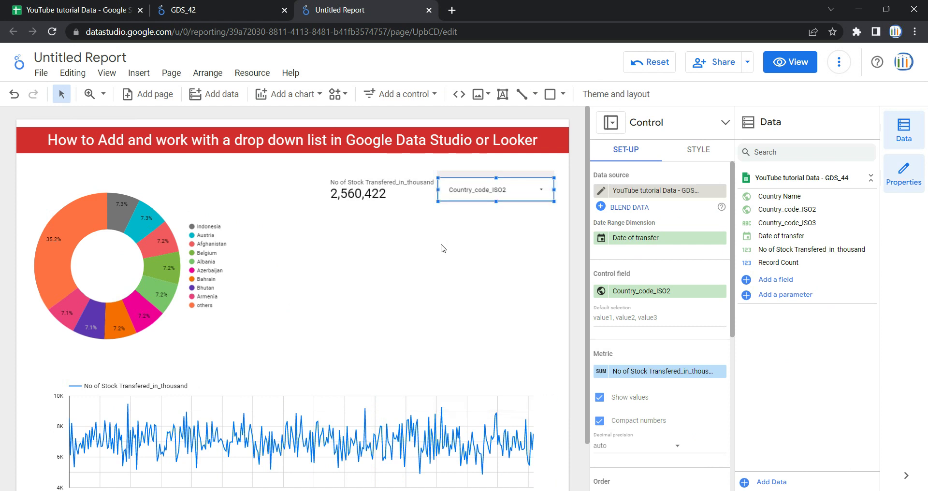
scroll(642, 307, "down", 3)
scroll(642, 308, "up", 2)
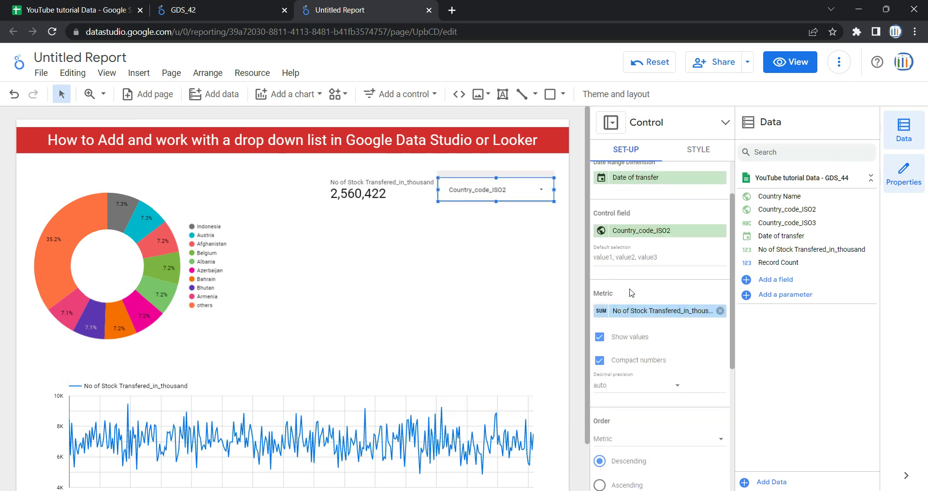
Step: Focus the control's Default selection field and bring up the YouTube tutorial Data GDS_44 sheet
left_click(639, 258)
left_click(82, 9)
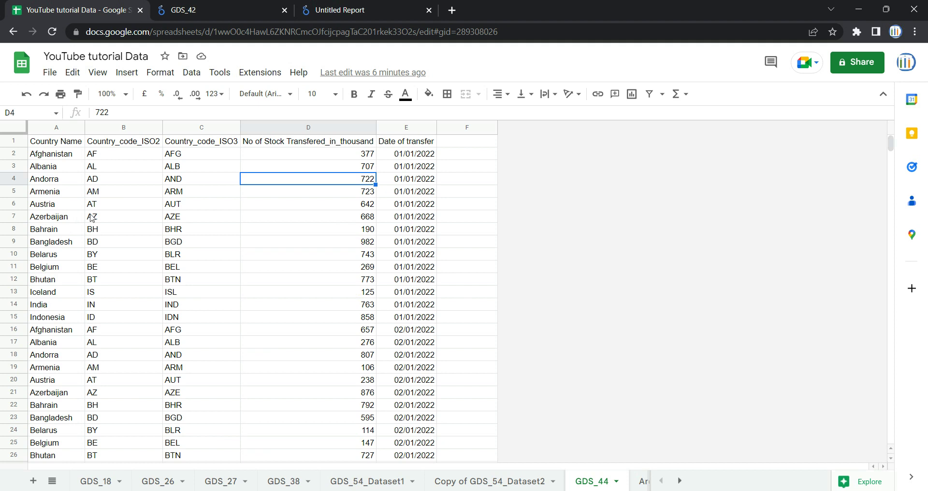
Step: Copy the AF and AT country codes from column B and return to the Untitled Report
left_click(119, 158)
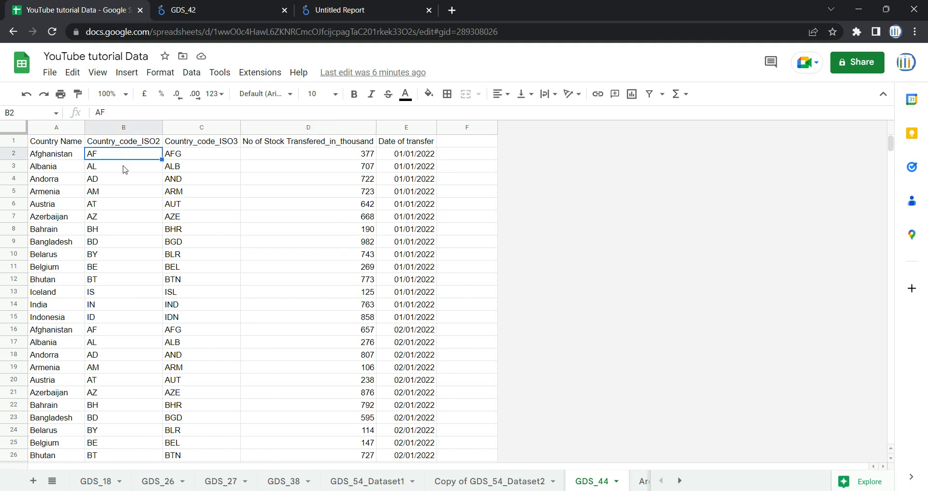
left_click(102, 200, "ctrl")
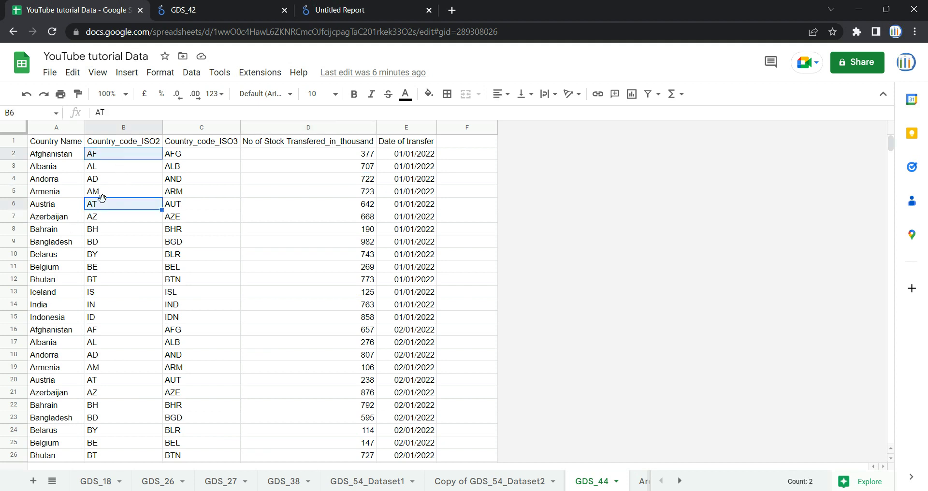
key("ctrl+c")
left_click(273, 4)
left_click(360, 8)
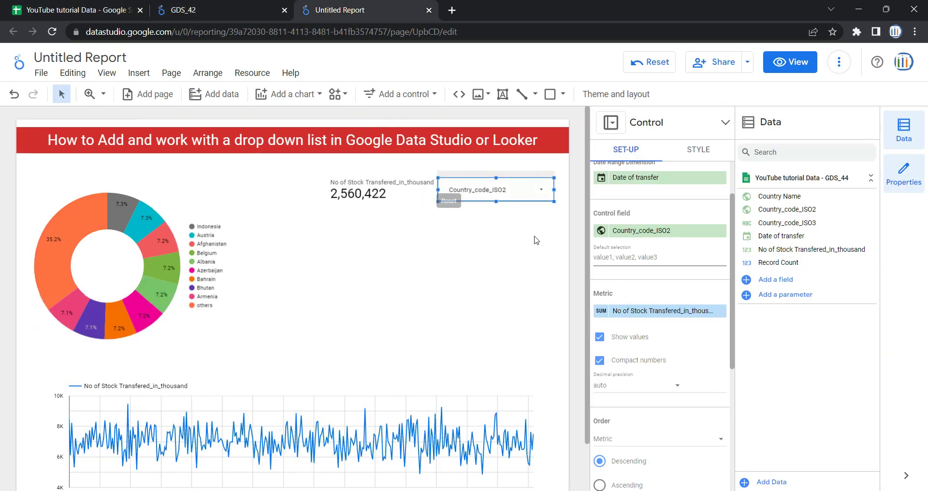
Step: Set the drop-down's default selection to AF,AT and preview the report, now totalling 372,371
key("ctrl+v")
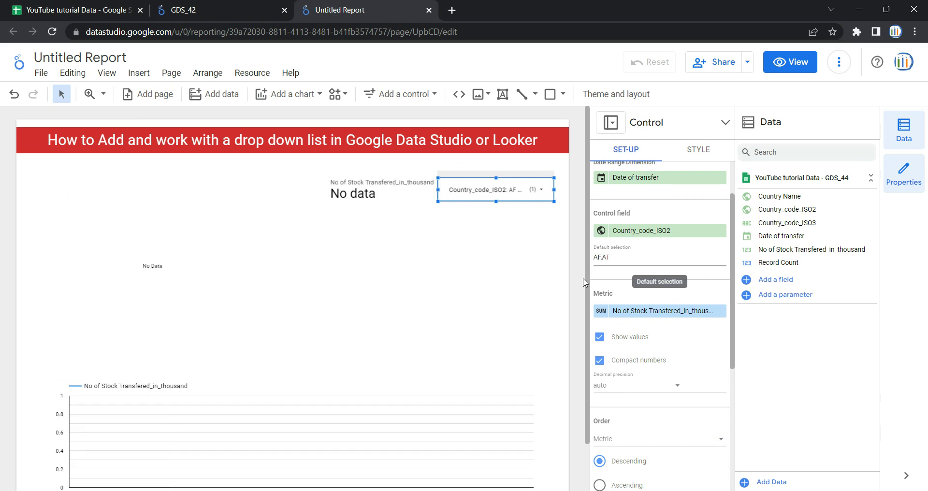
left_click(555, 271)
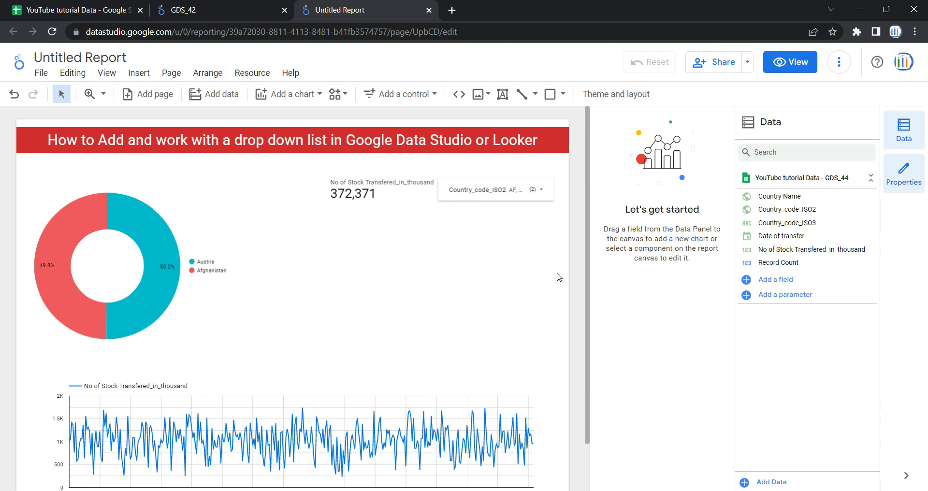
left_click(792, 62)
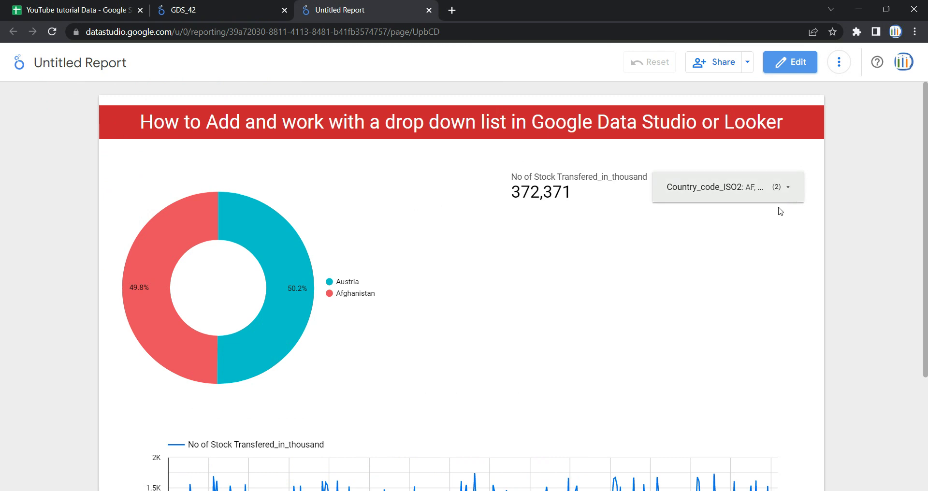
Step: Reselect every country code so the charts cover all countries at 2,560,422, back in edit mode
left_click(772, 191)
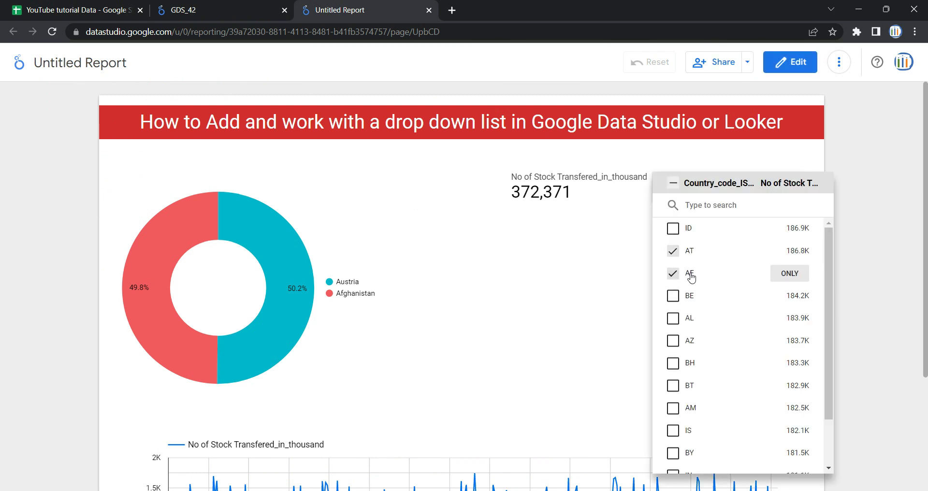
scroll(694, 334, "down", 2)
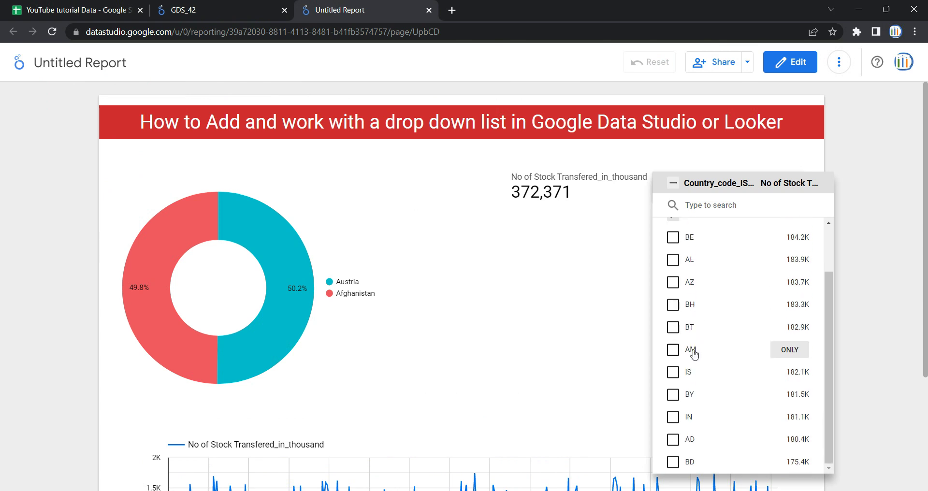
scroll(695, 352, "up", 2)
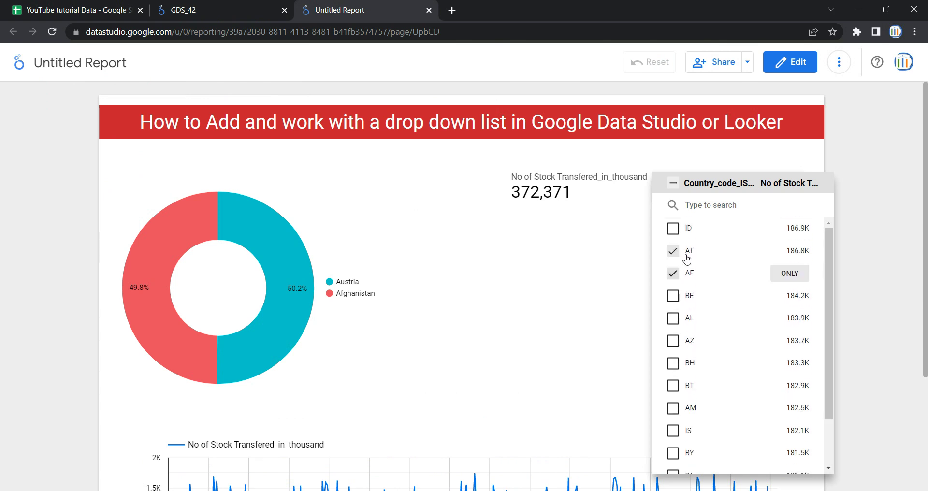
left_click(674, 184)
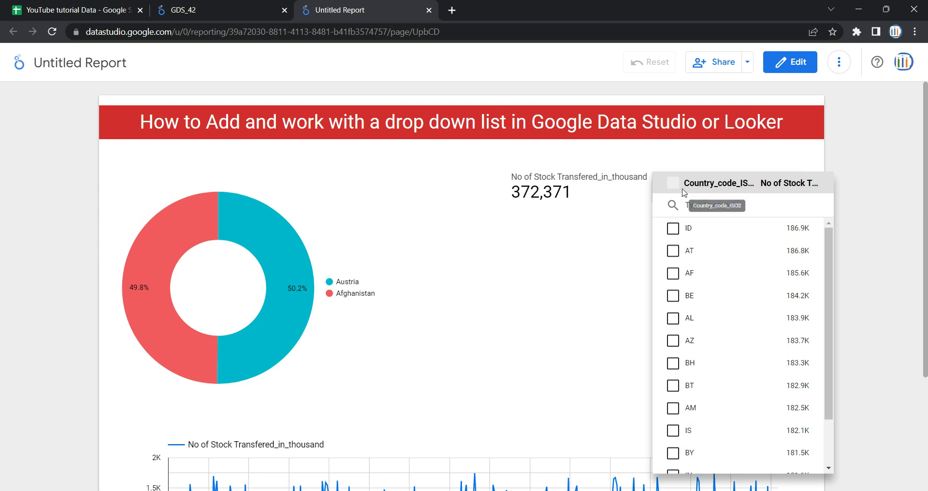
left_click(677, 184)
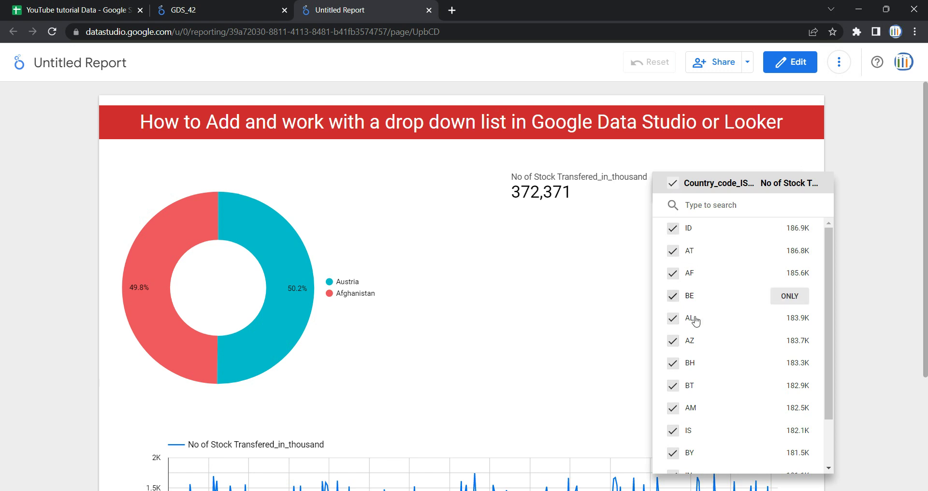
left_click(569, 282)
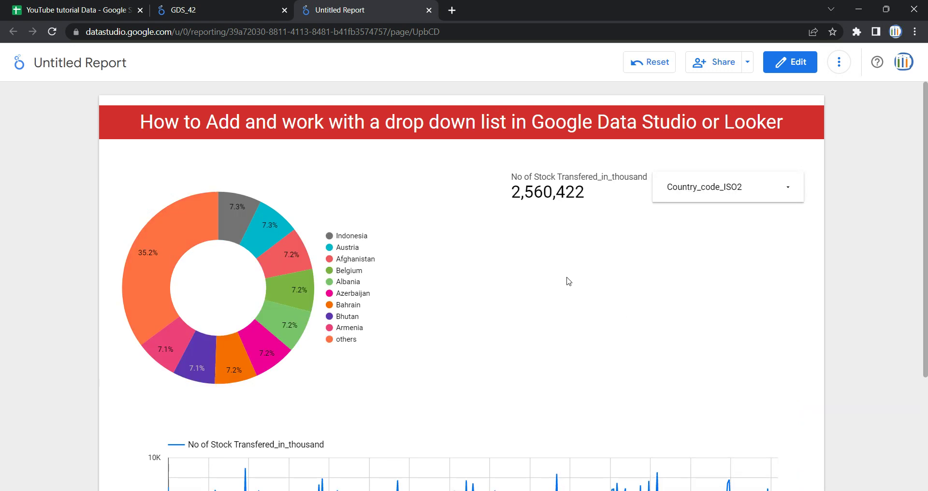
left_click(789, 68)
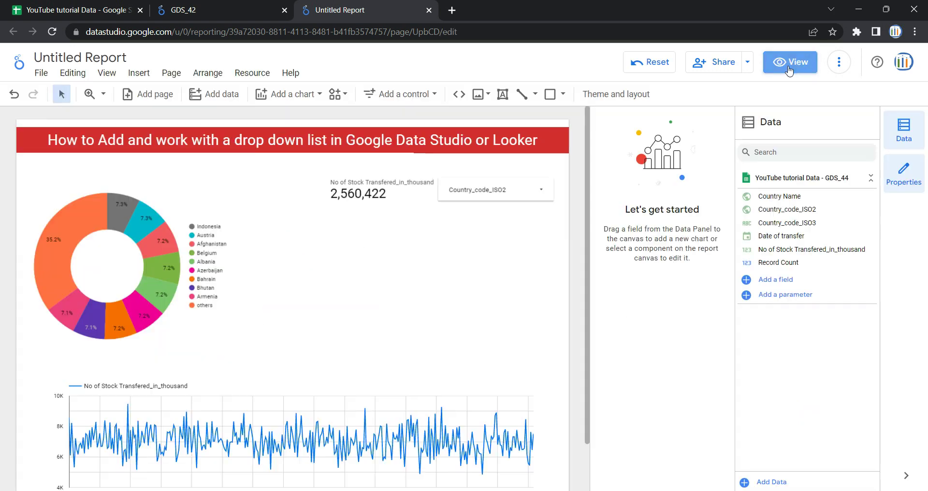
Step: Preview the report and expand the drop-down to see each code with its stock-transferred total
left_click(515, 176)
scroll(653, 278, "down", 2)
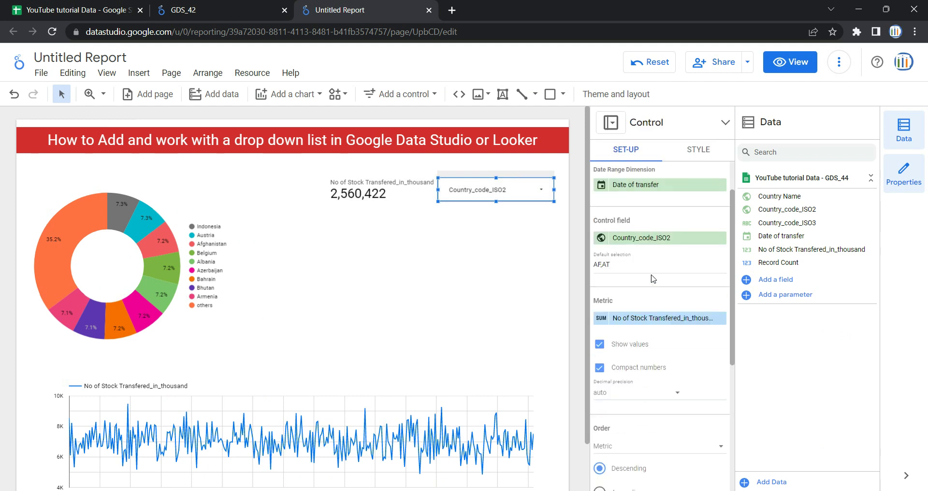
scroll(653, 279, "down", 1)
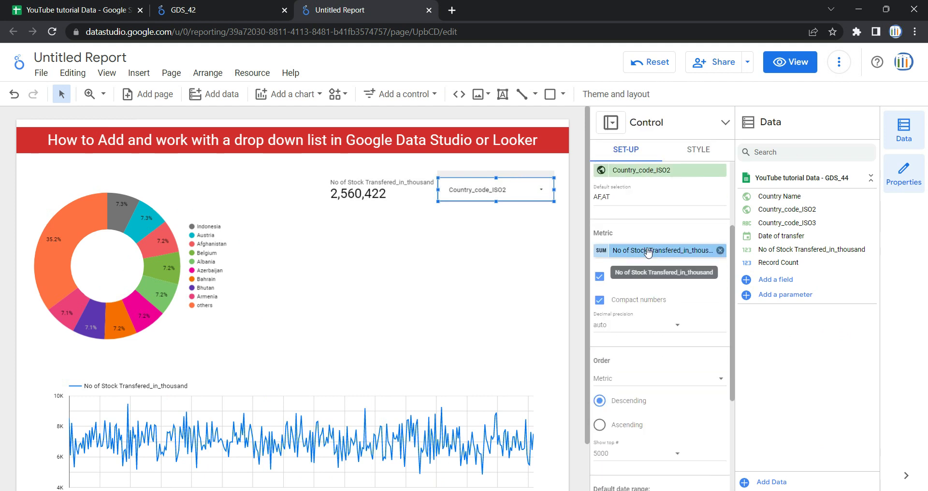
left_click(793, 62)
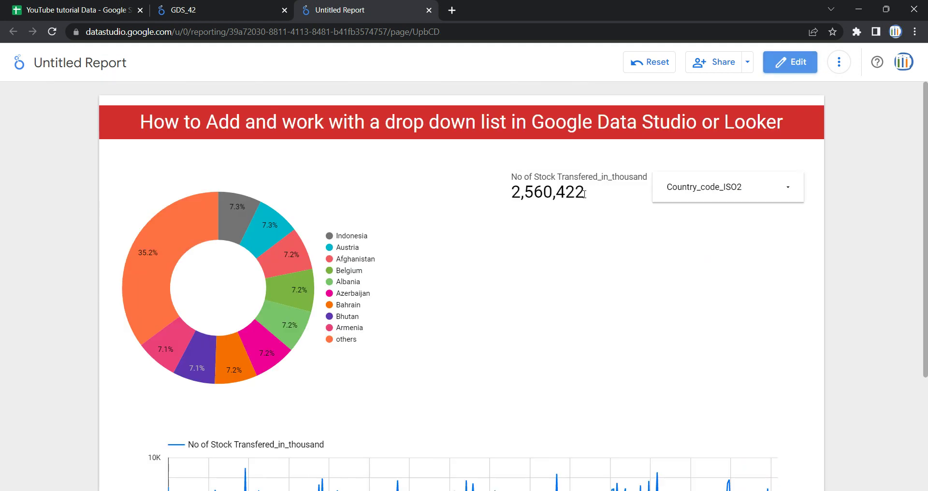
left_click(774, 191)
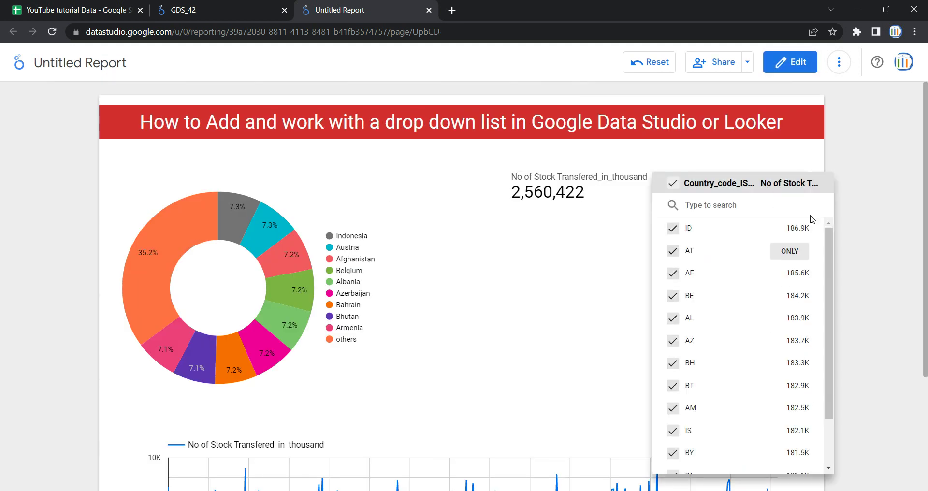
left_click(793, 75)
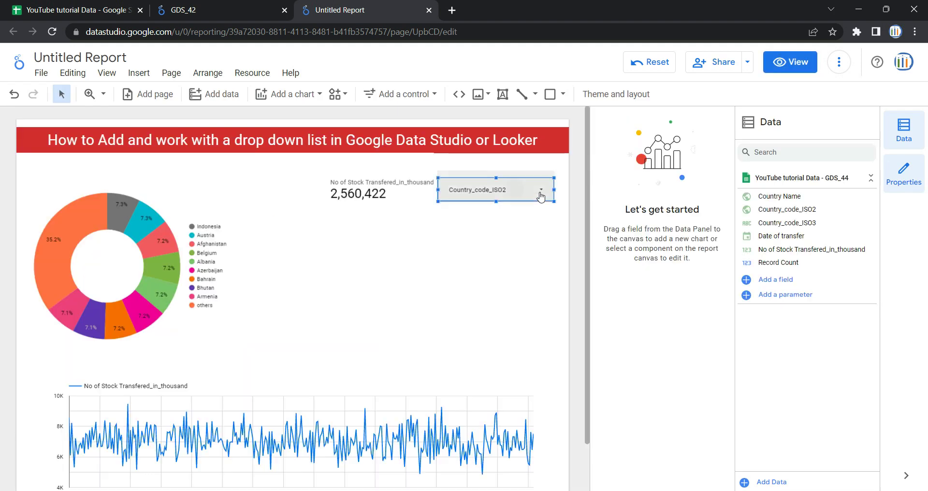
Step: Remove the SUM metric from the drop-down and filter the report to BH only (Bahrain, 183,311)
left_click(540, 193)
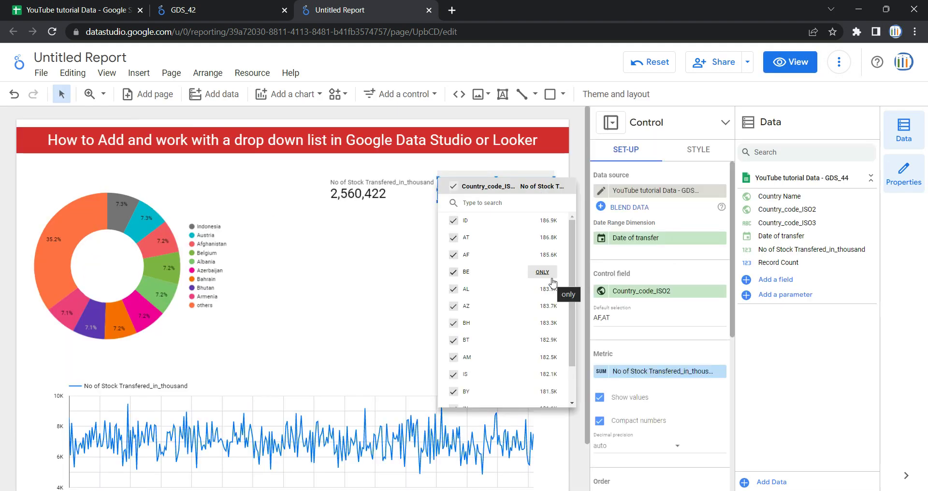
left_click(720, 371)
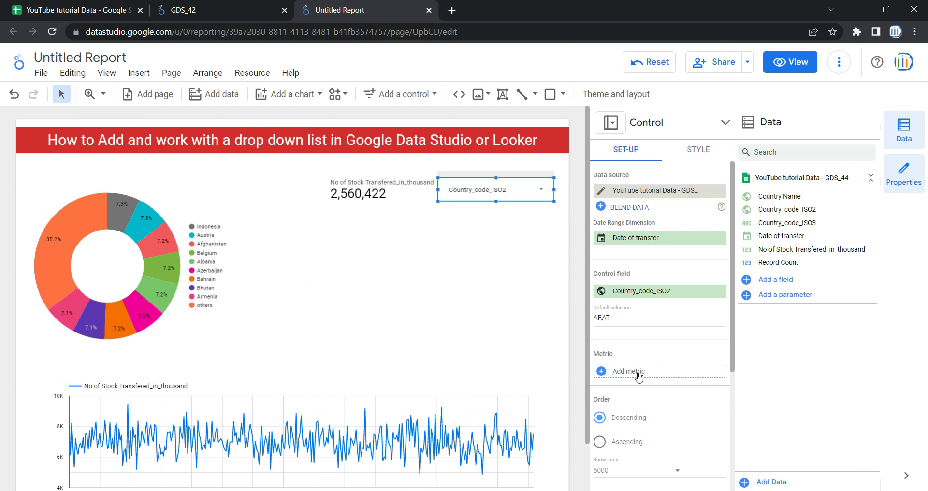
left_click(793, 62)
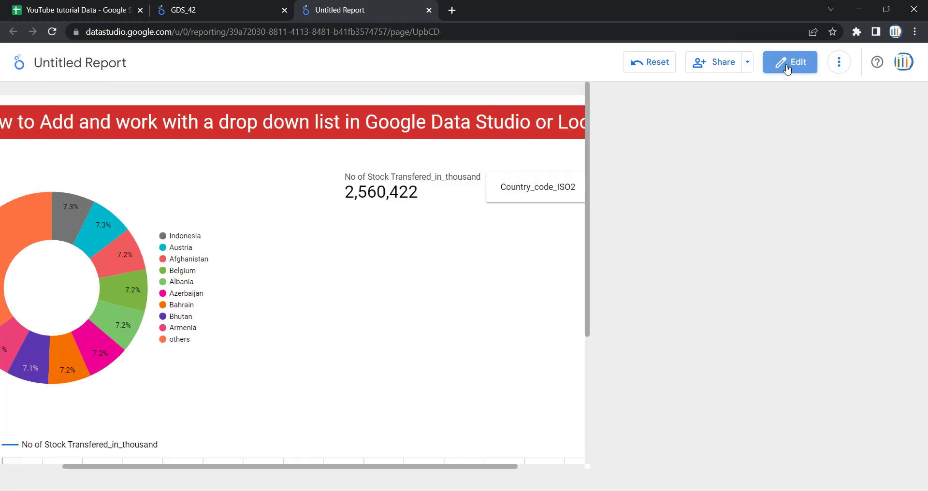
left_click(735, 188)
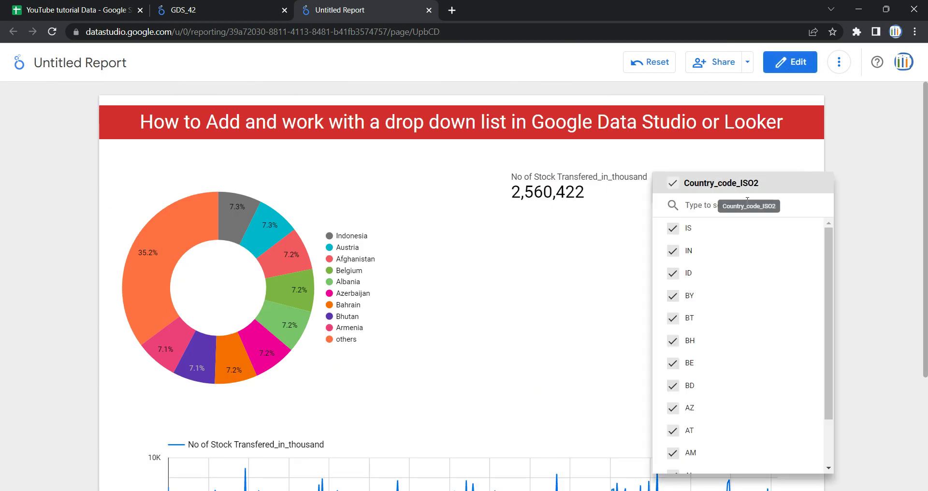
left_click(700, 363)
left_click(784, 71)
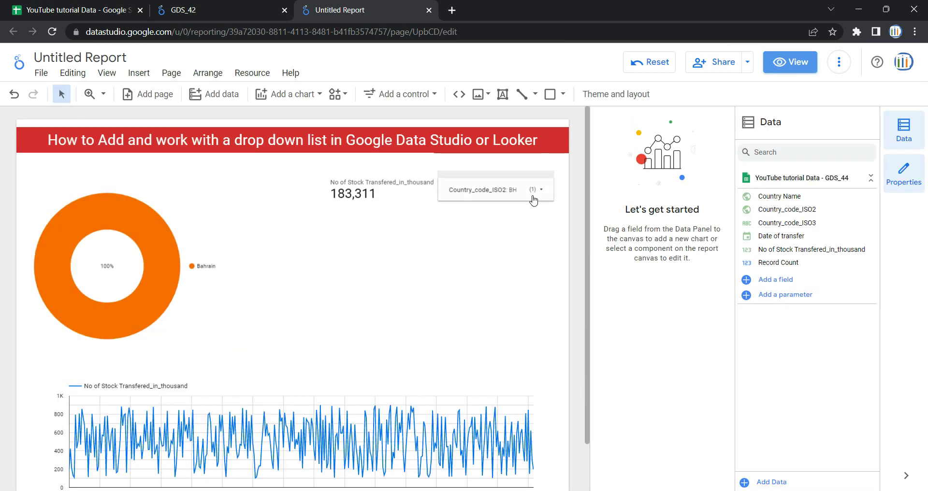
Step: Set the drop-down control's sort order to Ascending
left_click(519, 176)
scroll(648, 310, "down", 1)
scroll(641, 318, "down", 3)
scroll(638, 315, "up", 1)
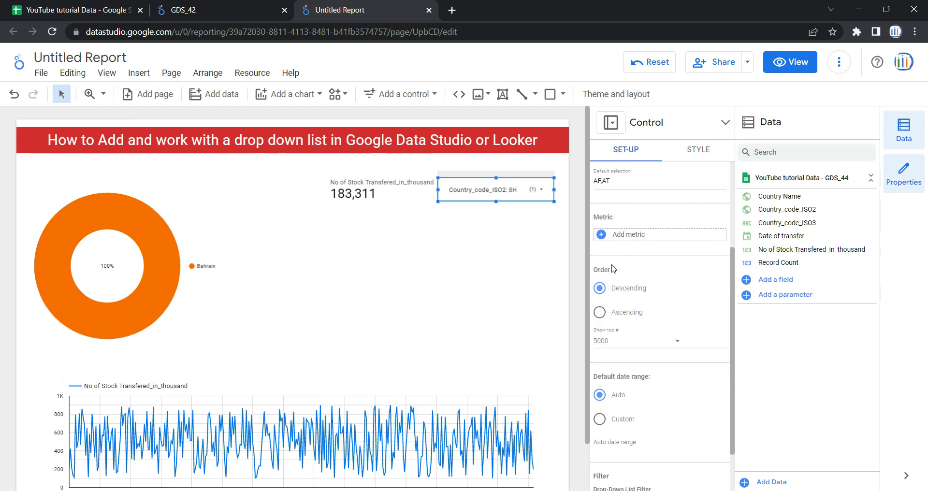
left_click(609, 313)
Step: Give the control a Custom default date range without picking dates, and start a new filter
scroll(633, 362, "down", 1)
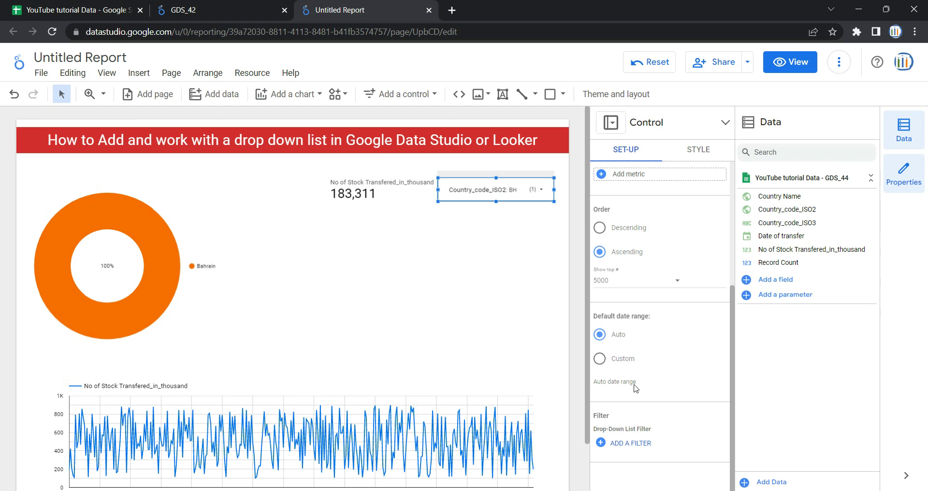
left_click(617, 365)
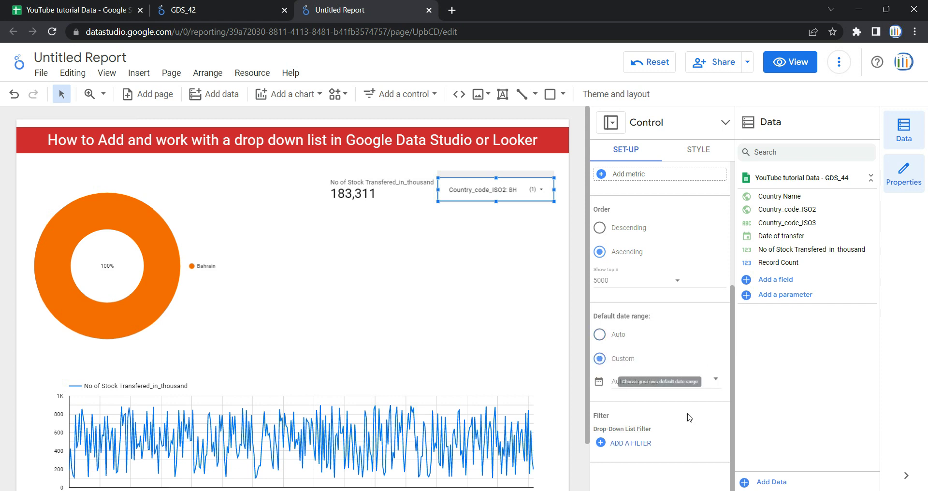
left_click(650, 388)
left_click(780, 381)
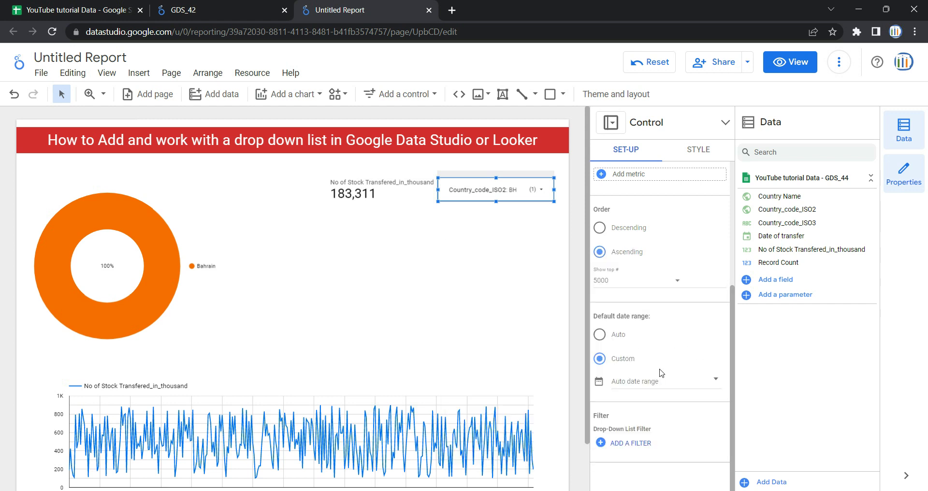
left_click(654, 384)
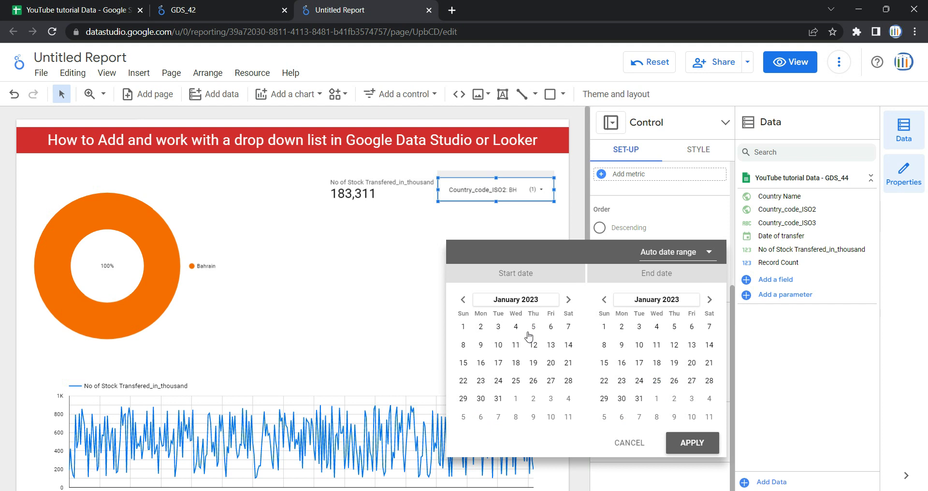
key("Escape")
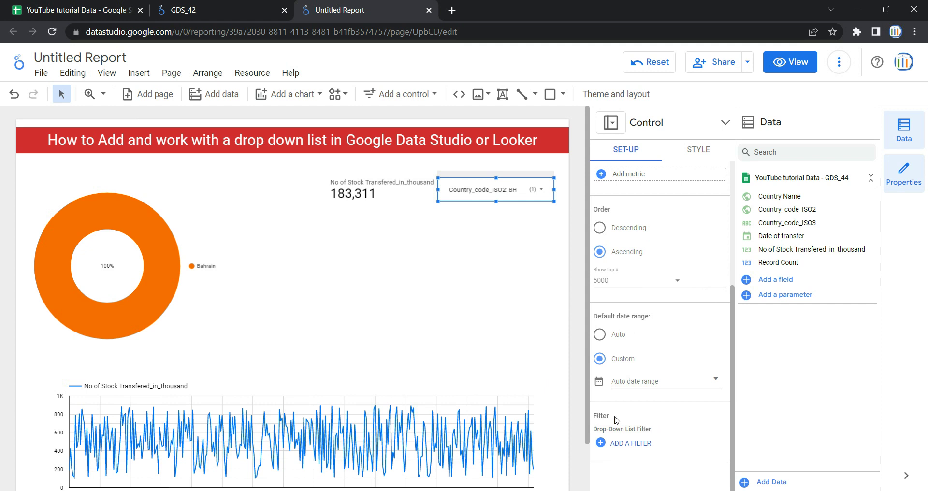
left_click(628, 446)
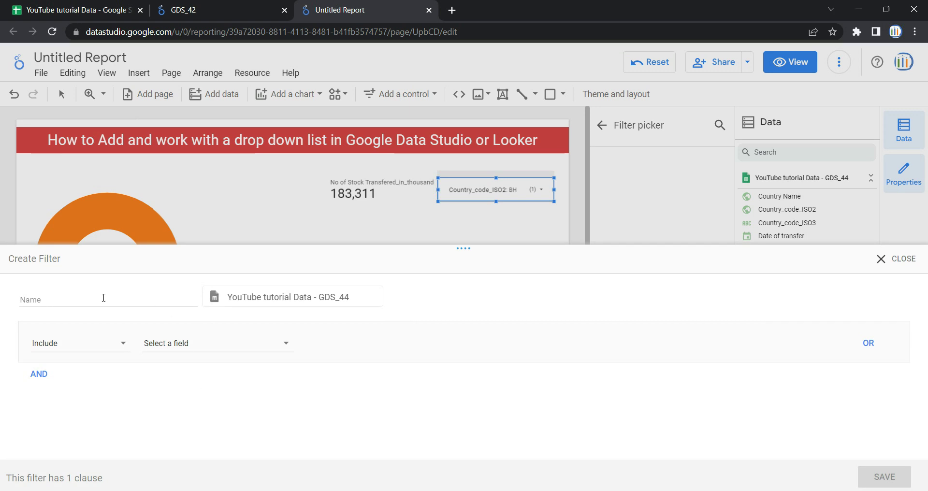
Step: Name the new filter 'Country BH' and set it to Exclude on Country_code_ISO2
left_click(88, 298)
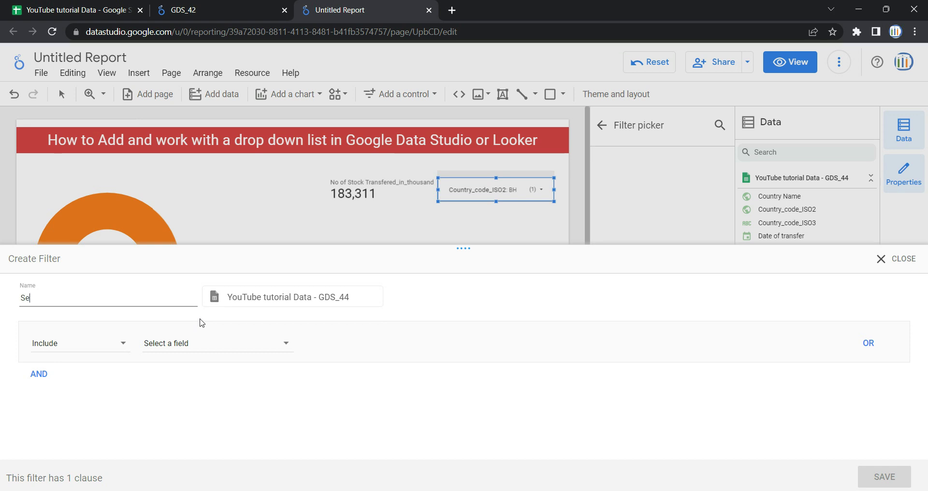
type("Country BH")
left_click(111, 345)
left_click(115, 373)
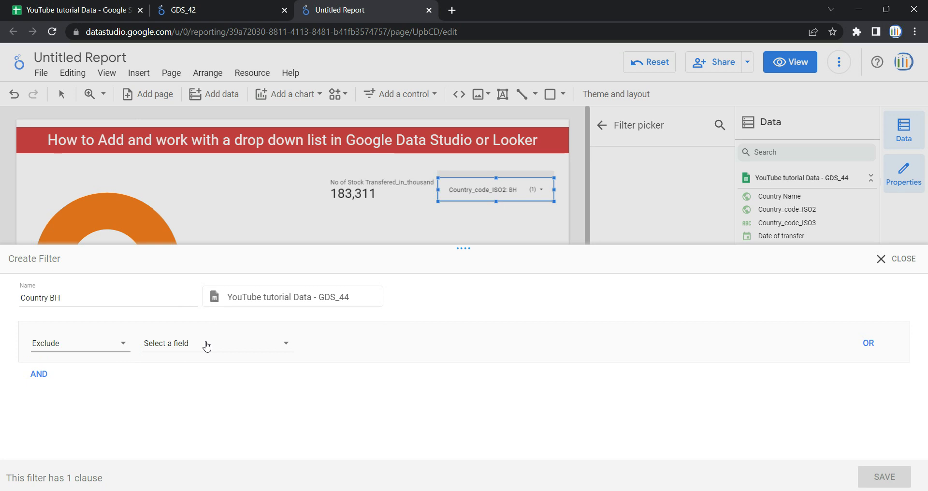
left_click(207, 344)
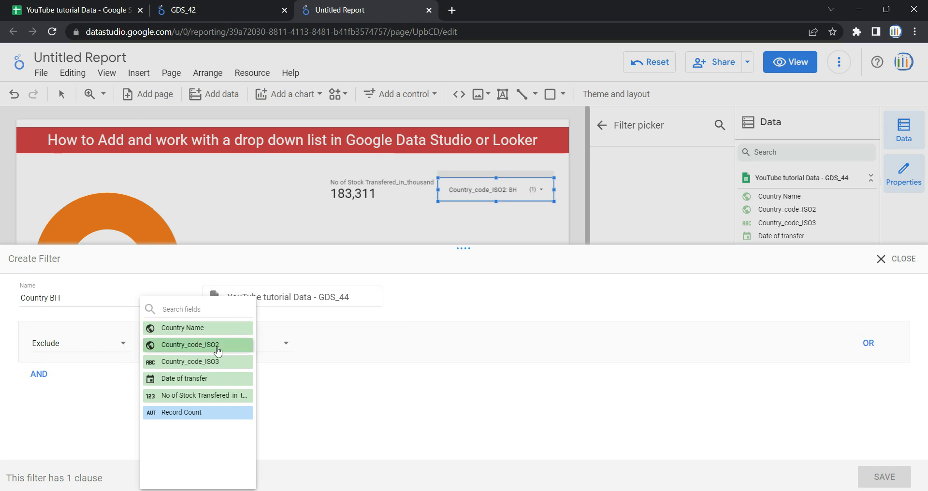
left_click(218, 345)
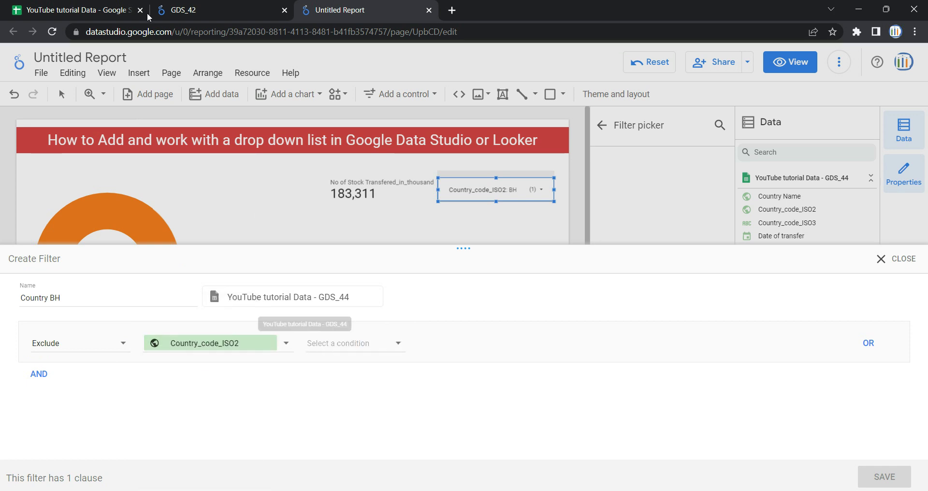
left_click(107, 5)
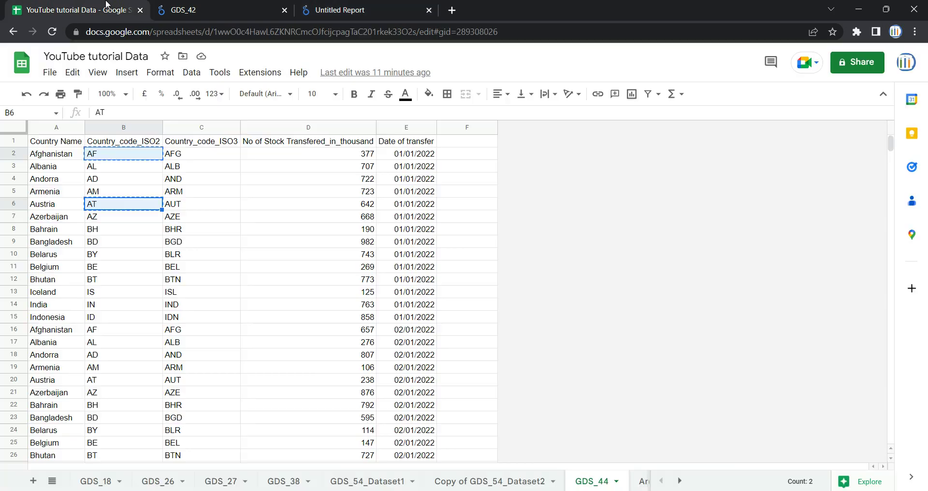
Step: Copy the BH code from cell B8 and return to the Country BH filter's condition list
left_click(146, 145)
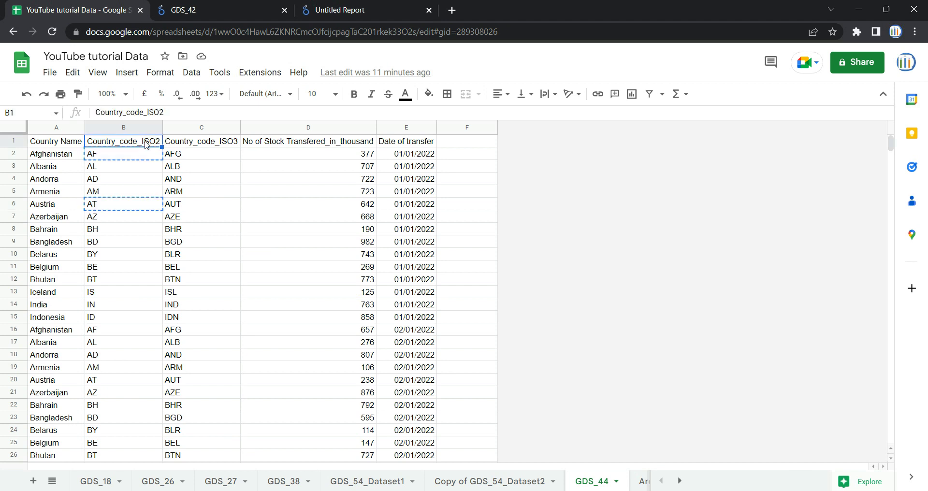
left_click(120, 231)
key("ctrl+c")
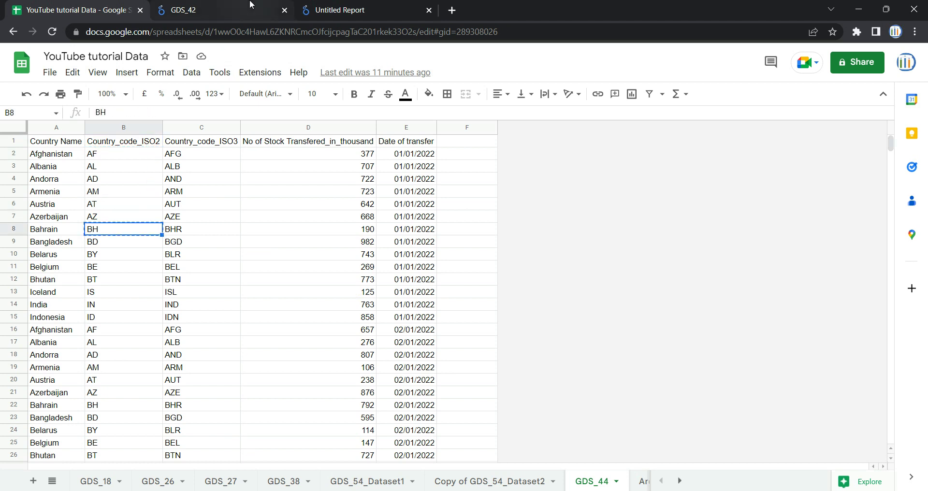
left_click(337, 7)
left_click(351, 343)
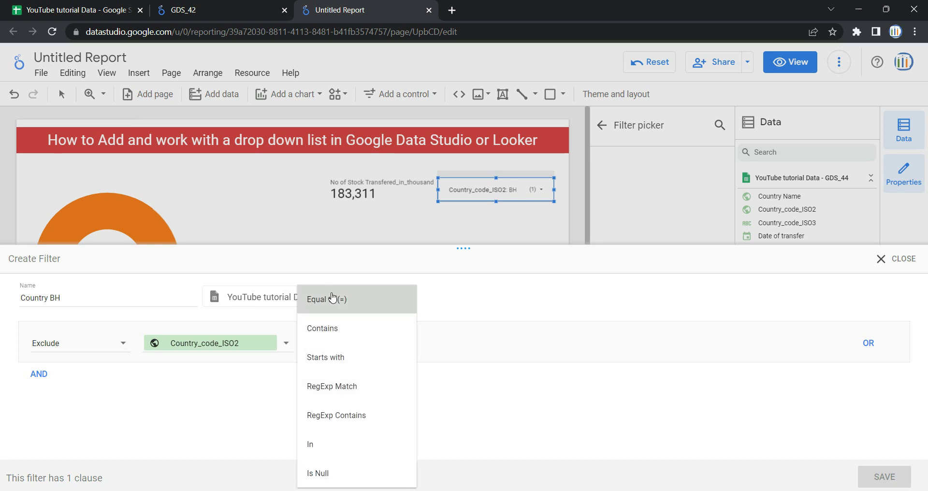
Step: Set the Country BH filter condition to Equal to (=) BH and save it
left_click(331, 298)
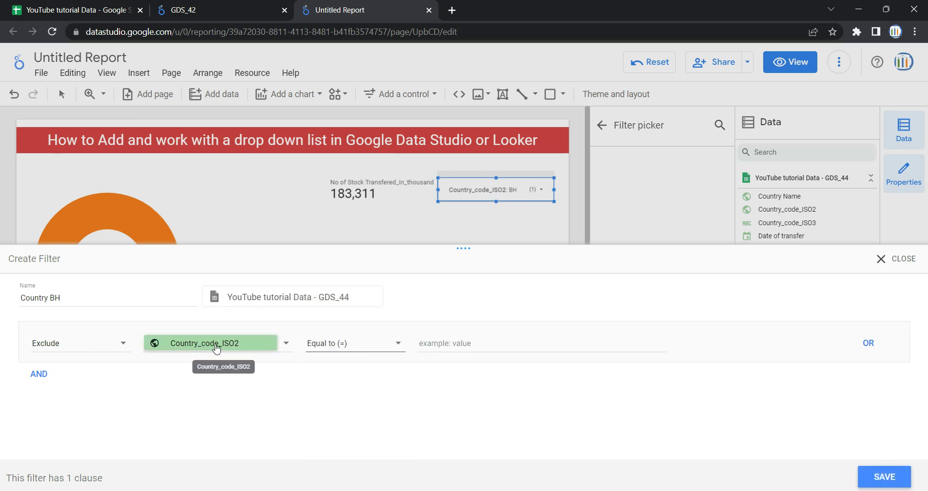
left_click(418, 346)
type("BH")
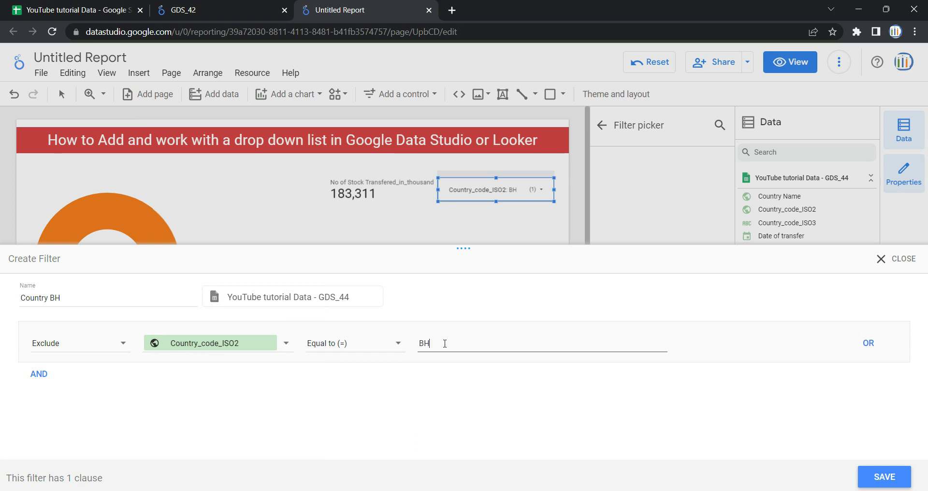
left_click(878, 478)
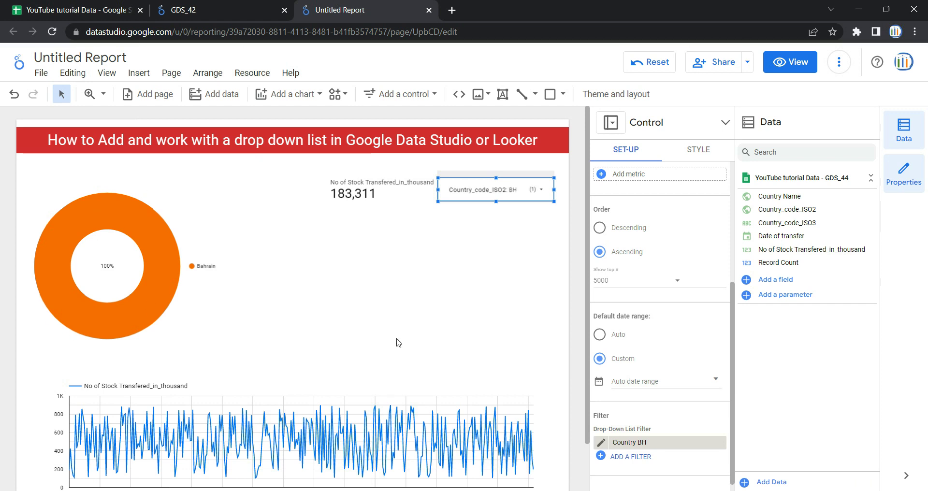
Step: Select all country codes in the drop-down and switch the report to view mode
left_click(527, 194)
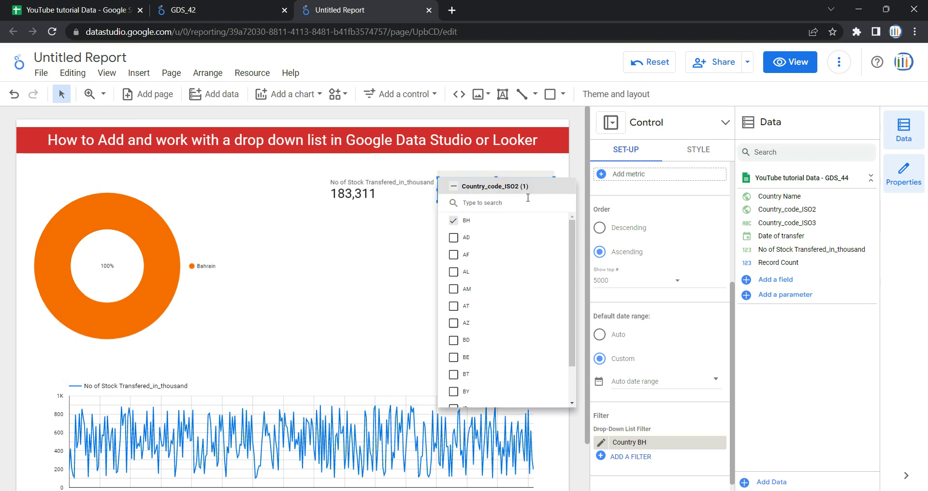
left_click(454, 187)
left_click(402, 250)
left_click(790, 62)
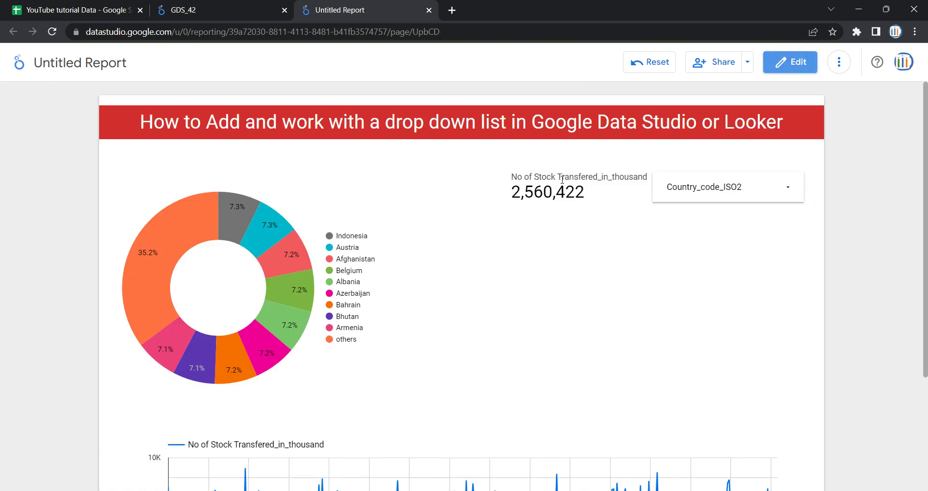
Step: Scroll through the country list in view mode to confirm BH is excluded
left_click(692, 191)
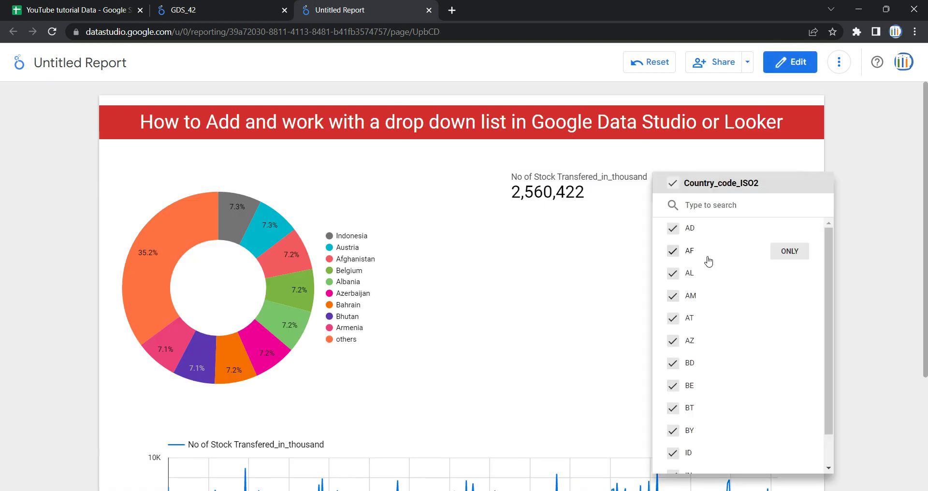
scroll(710, 317, "down", 2)
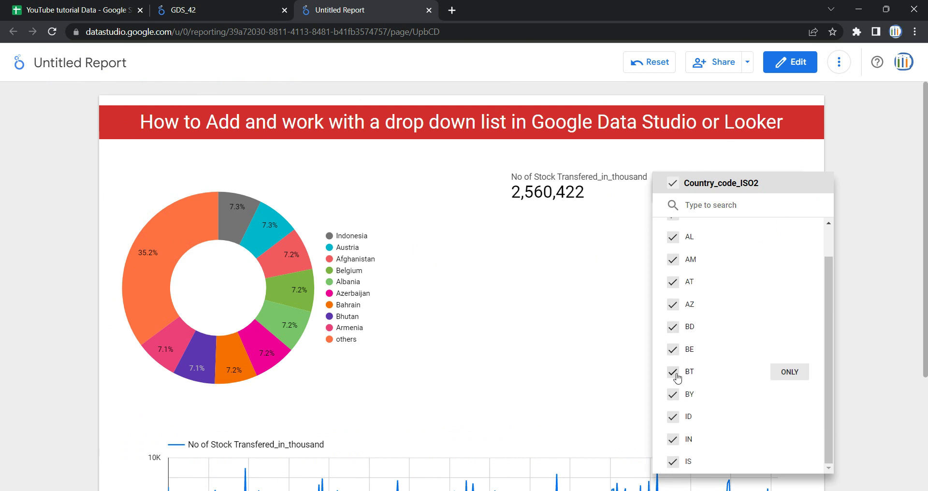
left_click(618, 360)
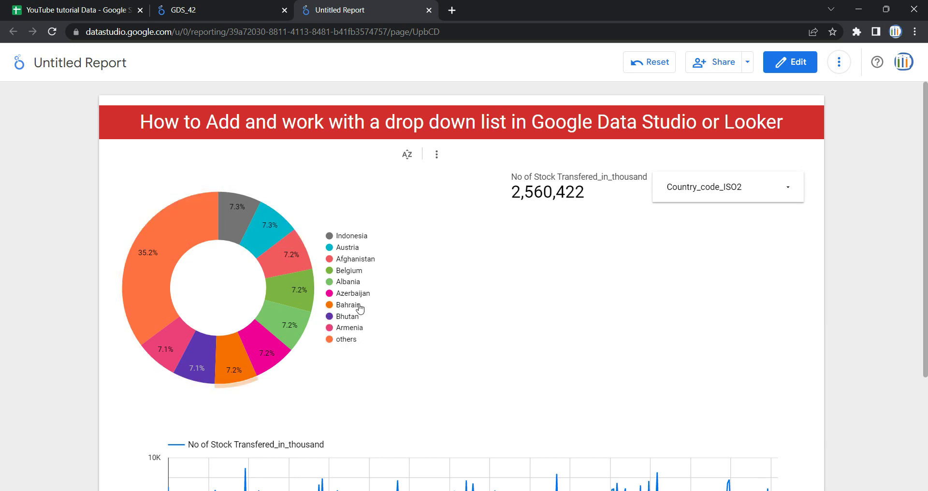
scroll(360, 308, "down", 3)
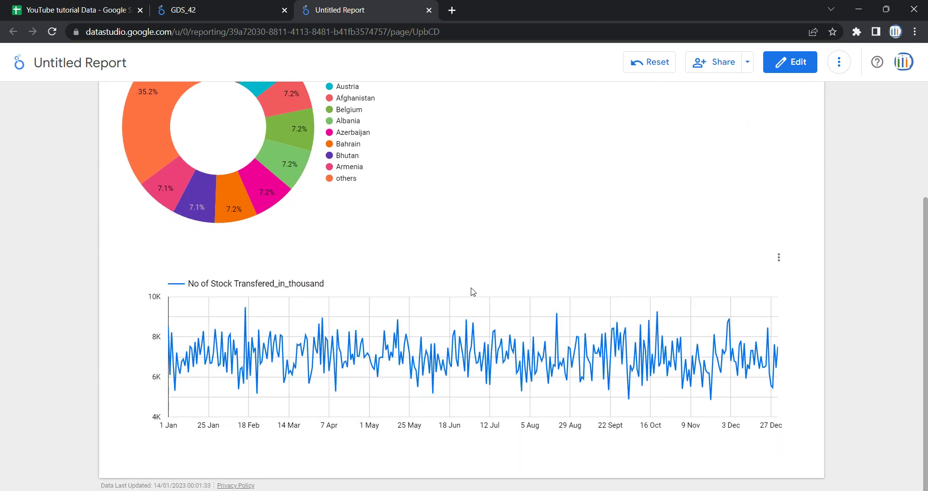
scroll(470, 290, "up", 3)
Step: Reopen and close the country code list, then return the report to edit mode
left_click(743, 193)
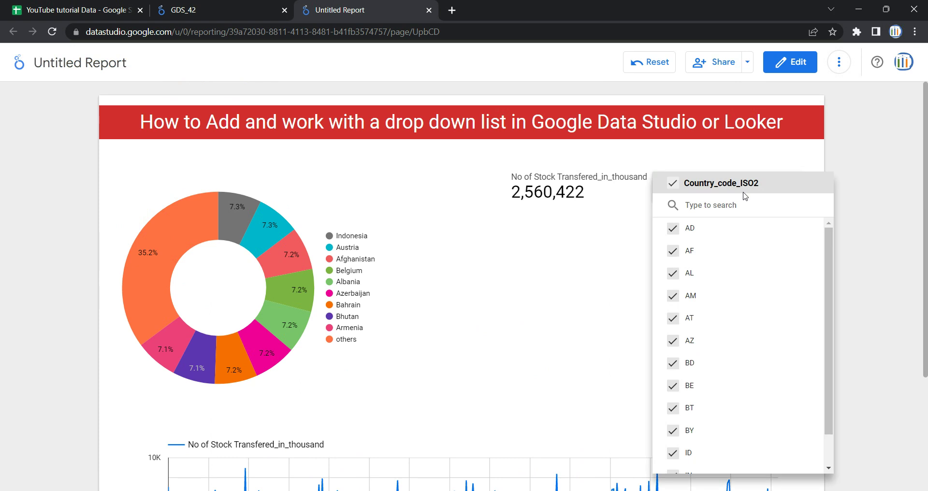
left_click(595, 286)
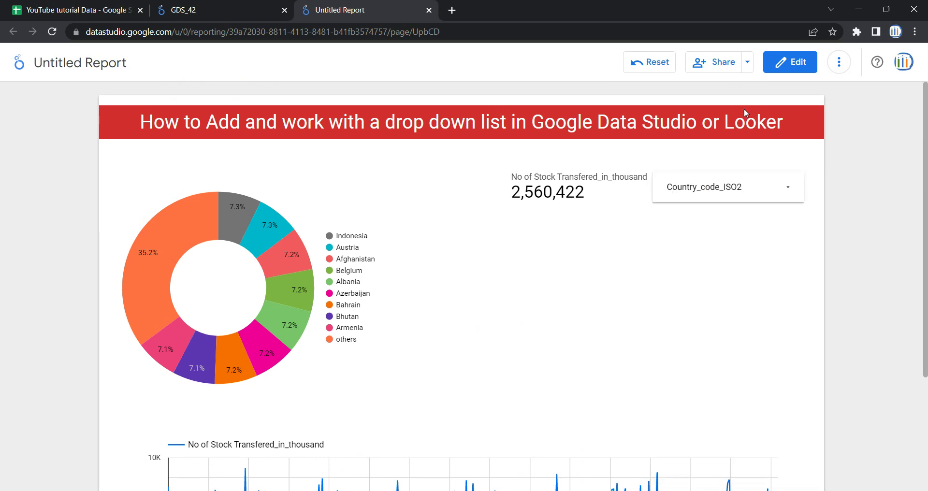
left_click(793, 62)
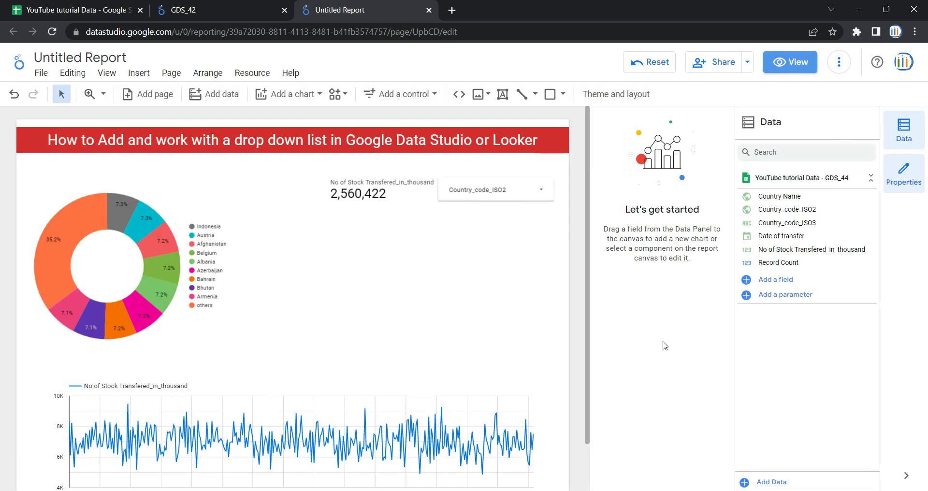
Step: Restyle the Country_code_ISO2 control as a fixed-size list and preview it in view mode
left_click(523, 173)
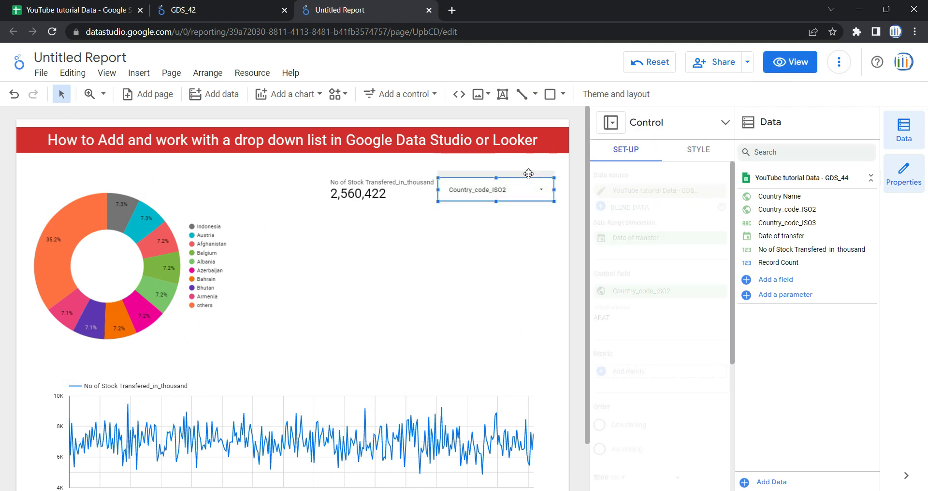
scroll(625, 348, "down", 4)
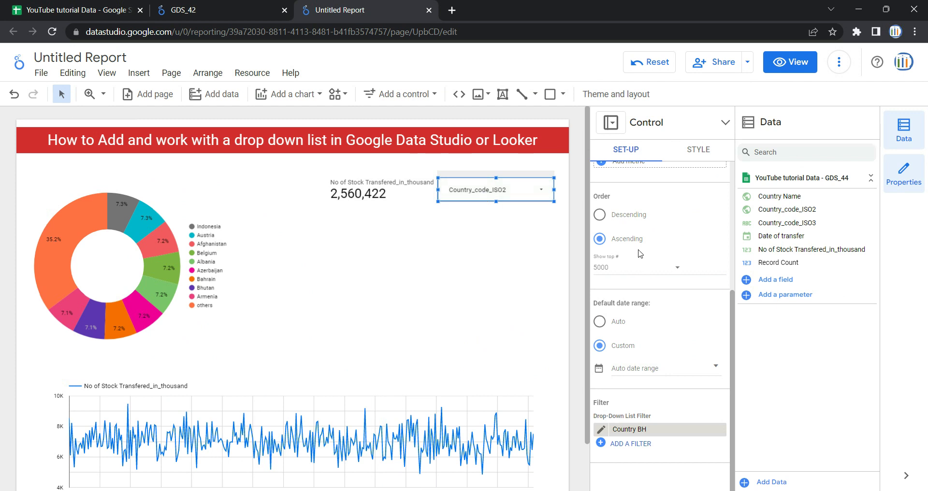
scroll(640, 254, "up", 4)
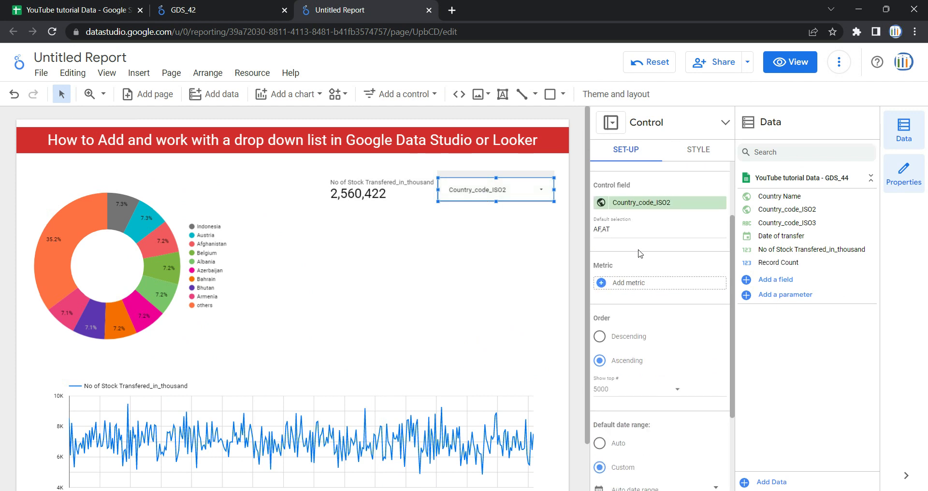
left_click(698, 151)
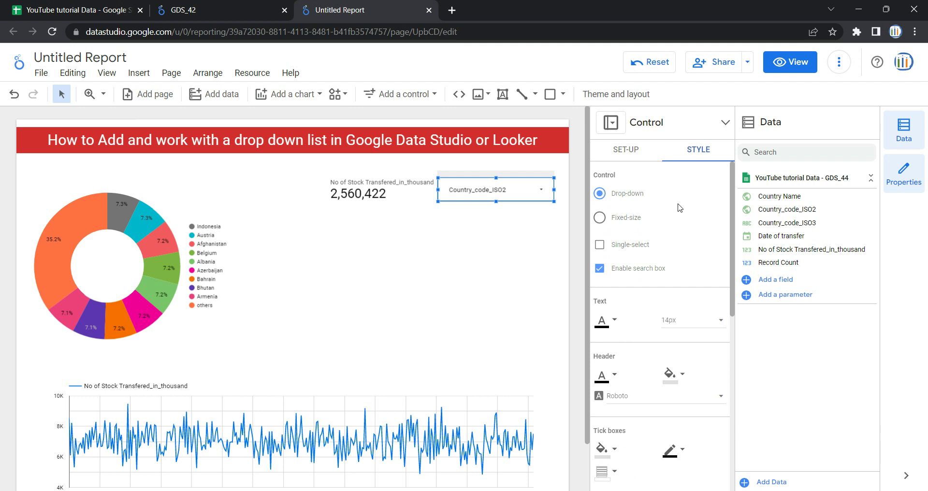
left_click(635, 220)
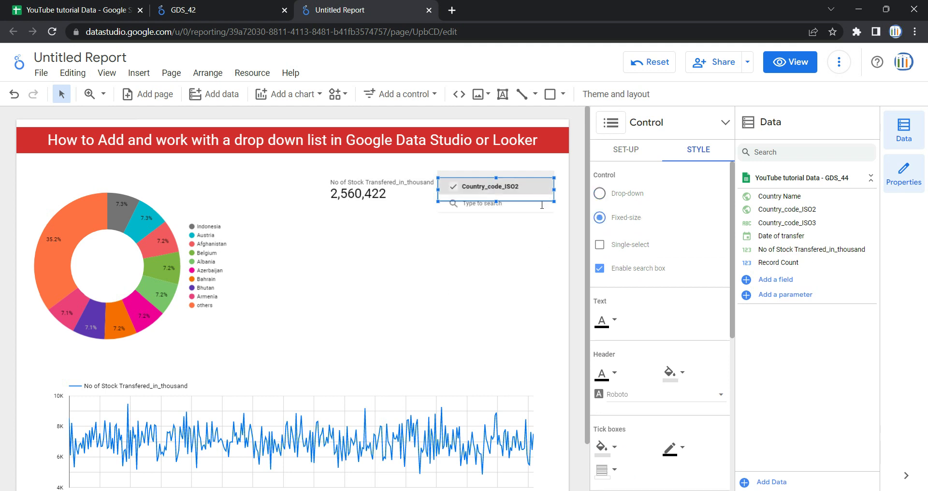
left_click(792, 62)
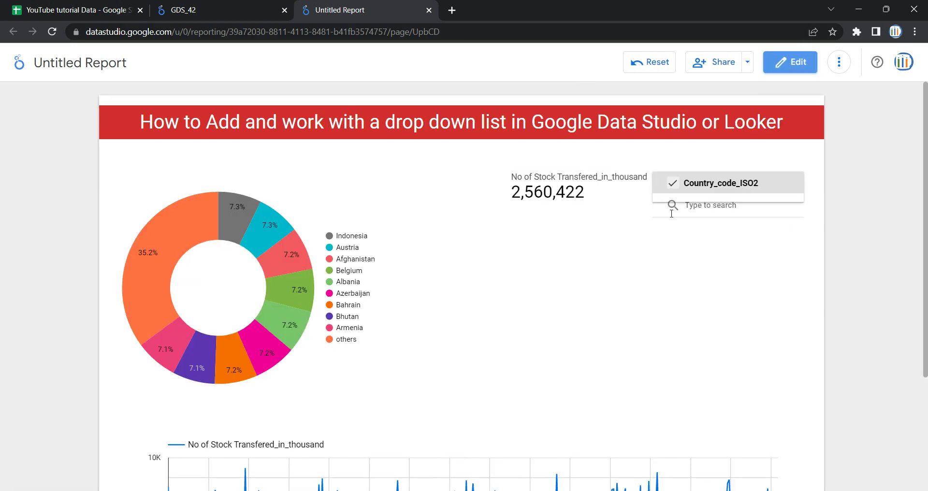
Step: Search the fixed-size country list for IN, then go back to edit mode
left_click(737, 205)
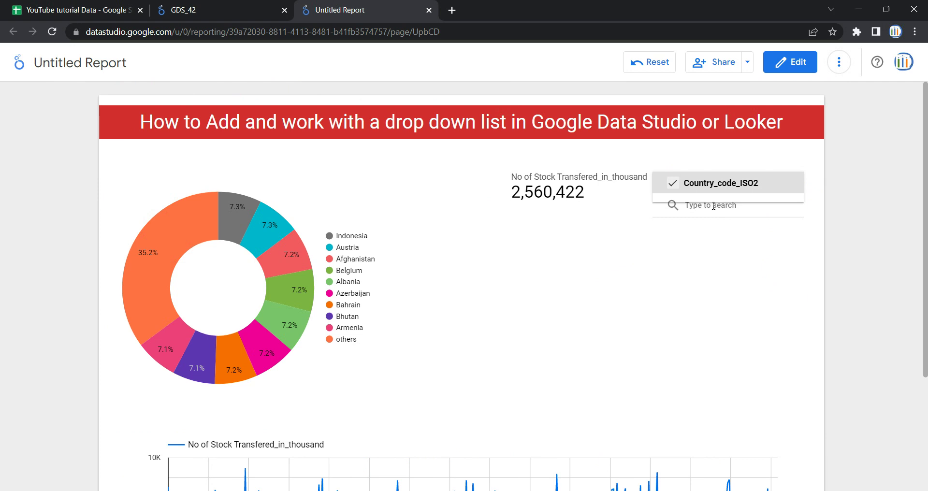
type("IN")
left_click(795, 64)
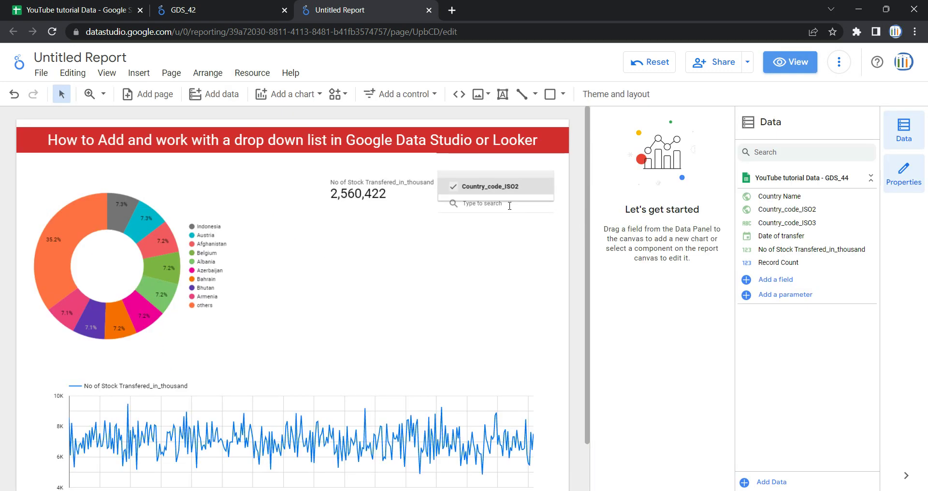
Step: Make the country control a single-select drop-down and preview the report in view mode
left_click(536, 172)
left_click(699, 149)
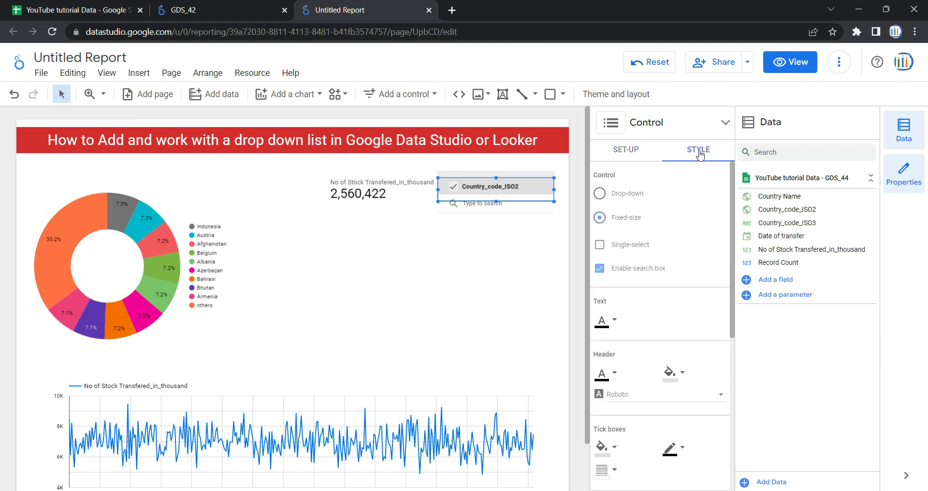
left_click(619, 246)
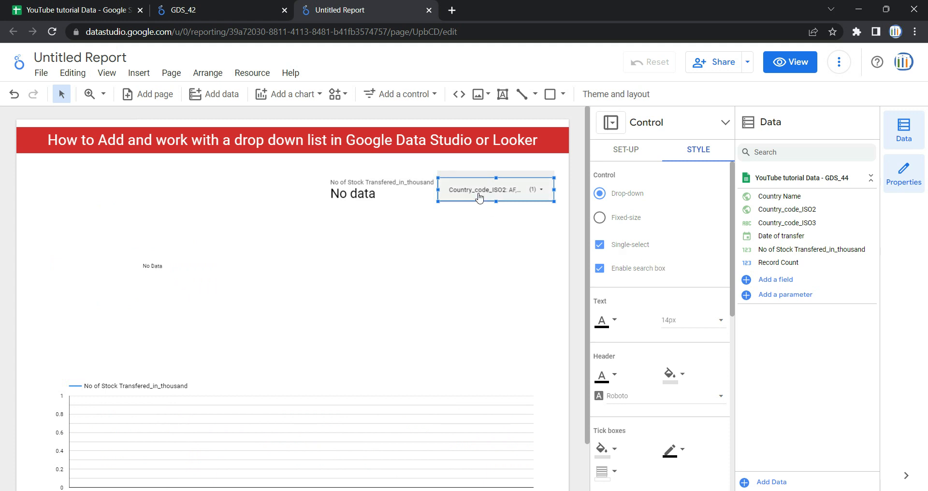
left_click(800, 64)
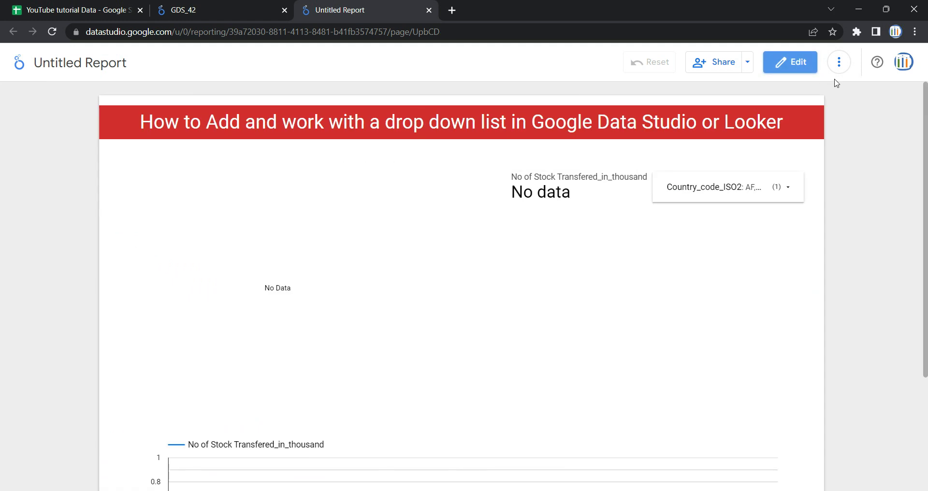
Step: Try codes AF, AM, AL, AZ and BE, then settle on BT to show Bhutan only
left_click(707, 188)
left_click(689, 281)
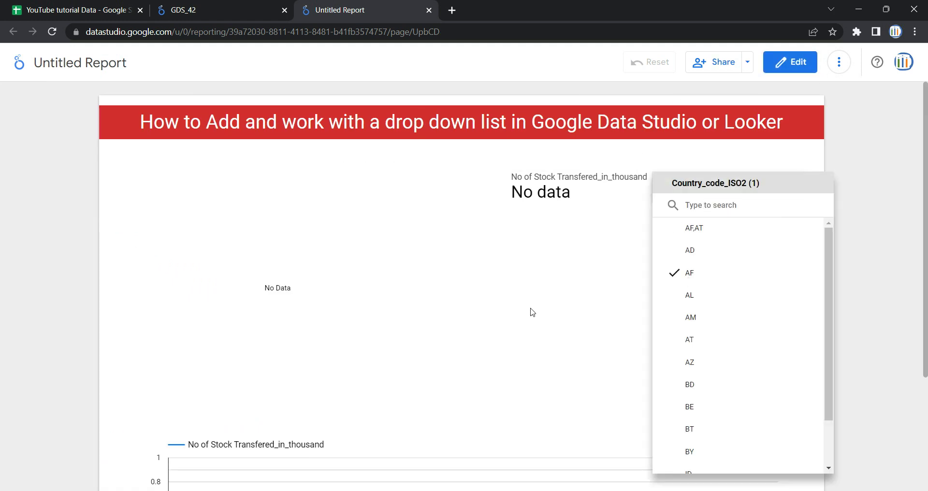
left_click(695, 317)
left_click(703, 296)
left_click(702, 369)
scroll(702, 372, "down", 2)
left_click(701, 371)
left_click(701, 350)
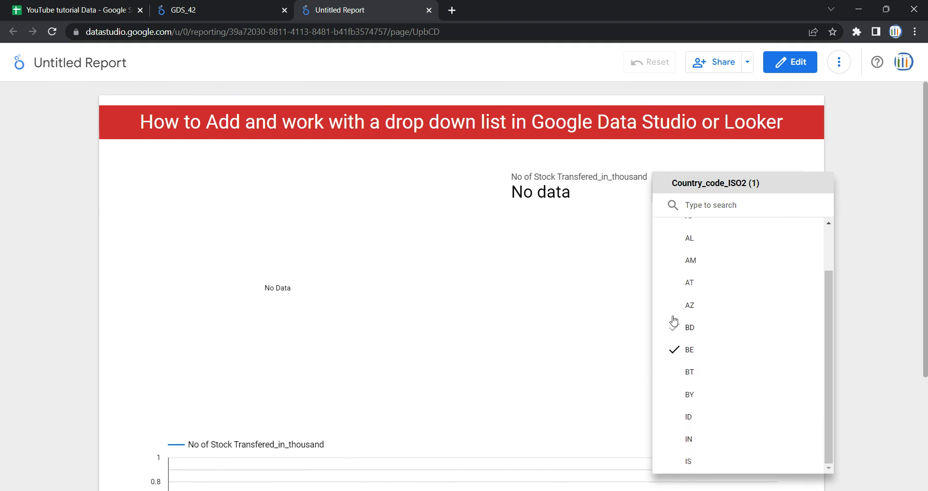
left_click(689, 370)
left_click(481, 398)
Step: Return to edit mode and select the drop-down filter control
scroll(513, 370, "up", 3)
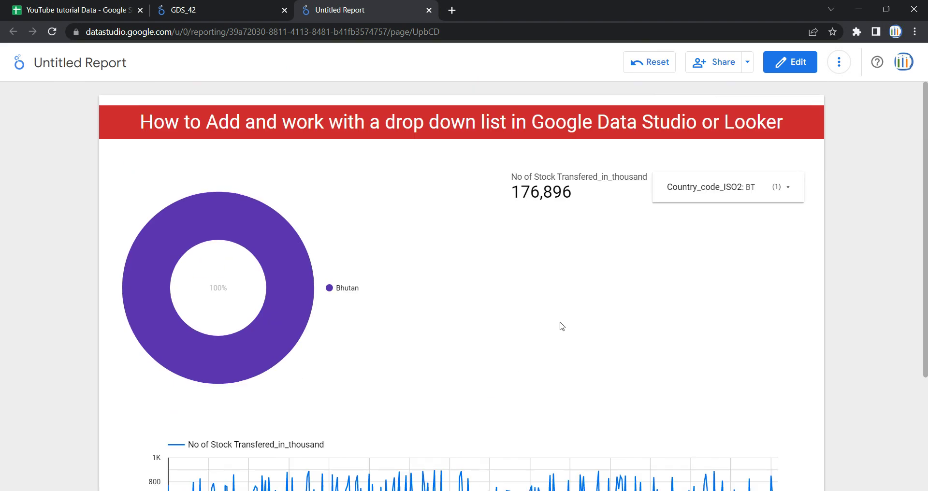
left_click(786, 61)
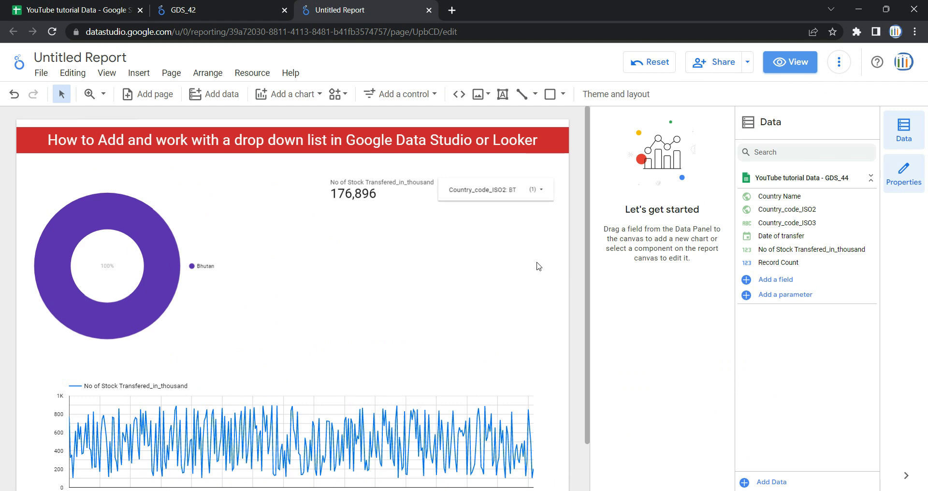
left_click(534, 177)
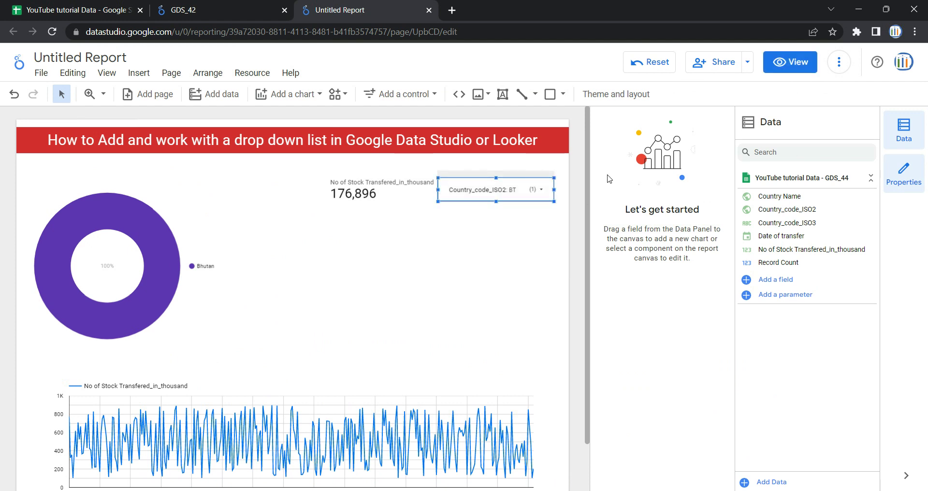
Step: Untick Single-select so multiple codes can be chosen, then view the report
left_click(614, 250)
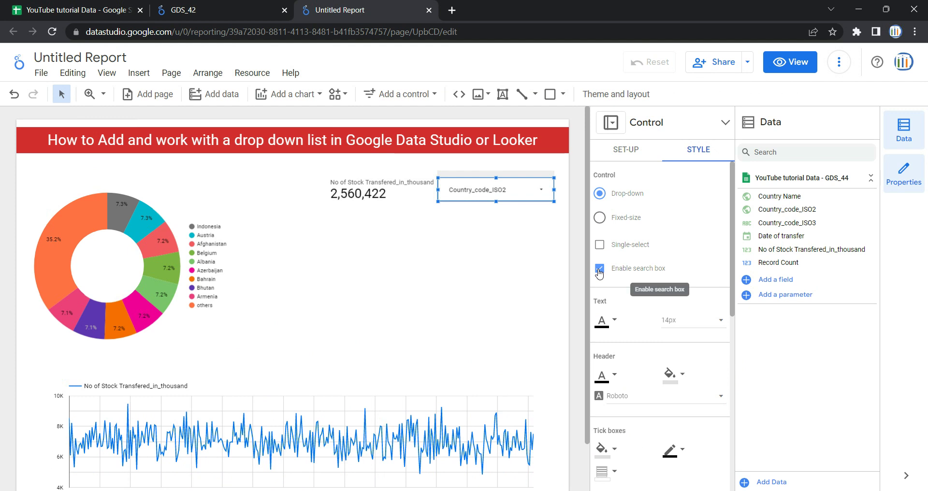
left_click(788, 62)
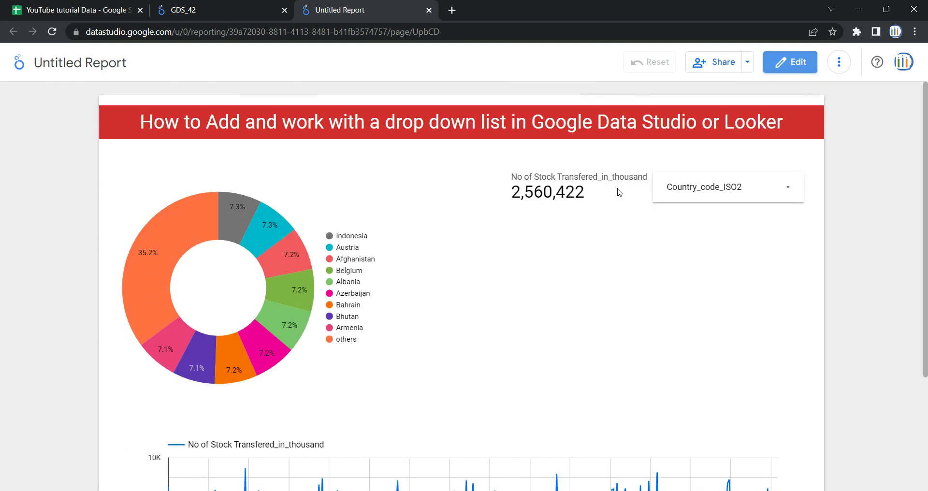
Step: Search the country checklist for AZ, trim it to A, then clear the search
left_click(659, 189)
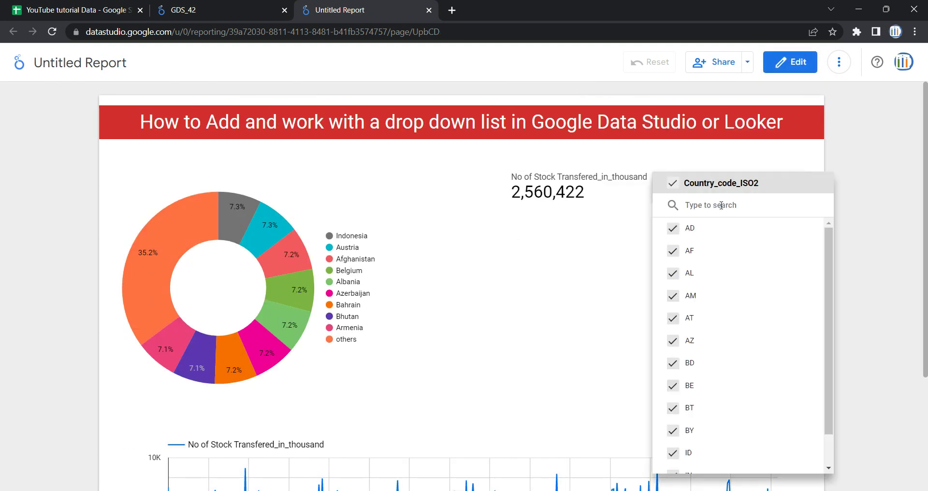
type("AZ")
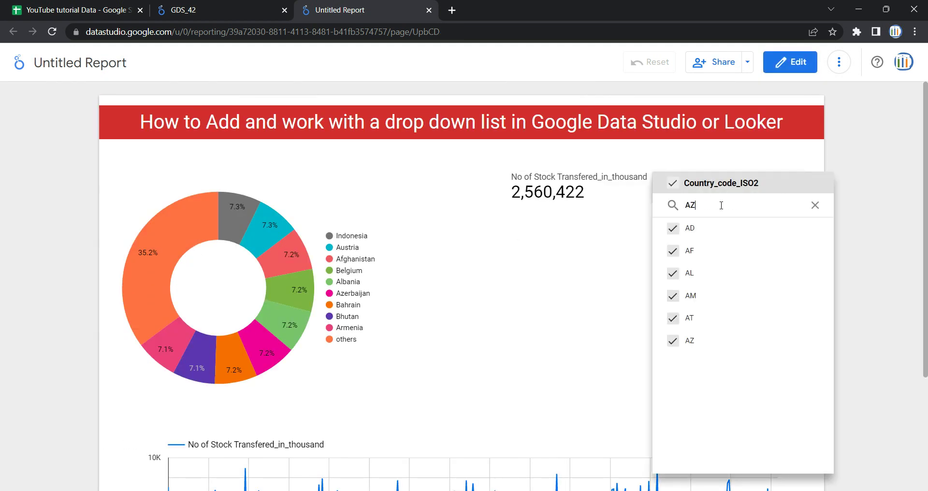
key("BackSpace")
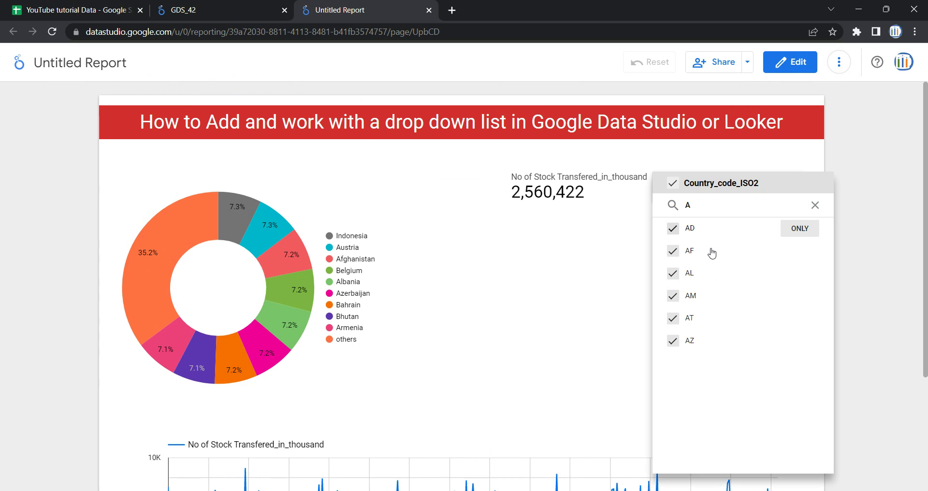
left_click(816, 205)
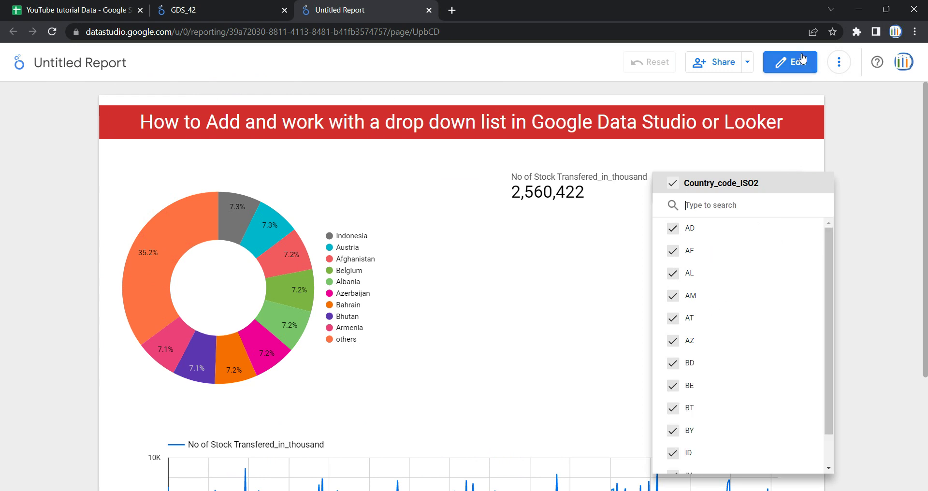
Step: Turn off the drop-down's search box and preview the report in view mode
left_click(790, 62)
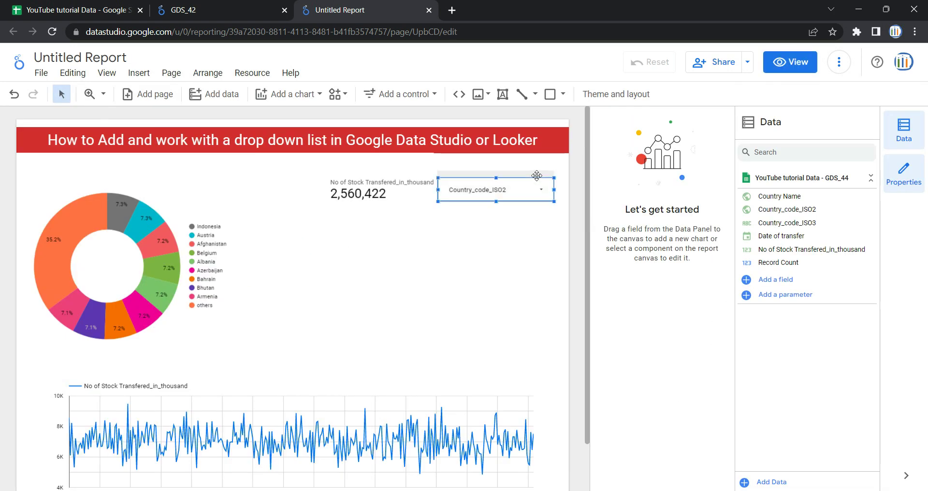
left_click(712, 150)
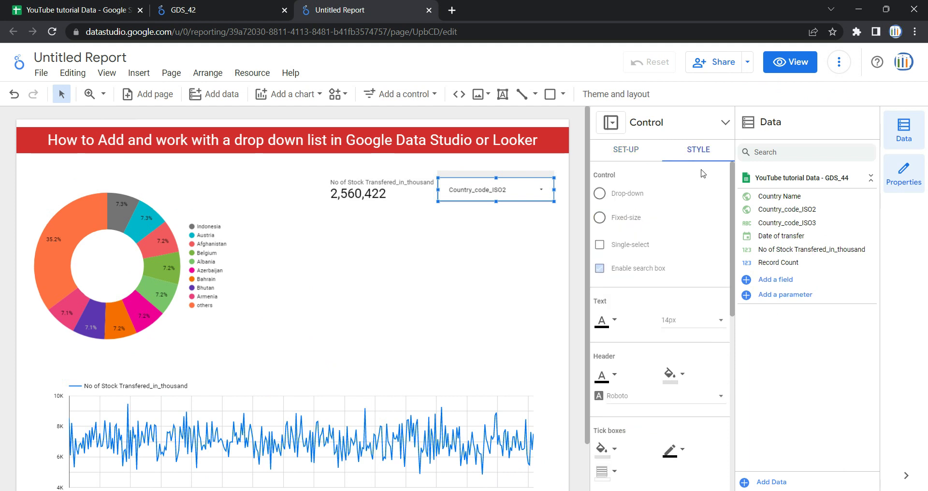
scroll(646, 310, "down", 3)
scroll(637, 290, "up", 2)
left_click(621, 209)
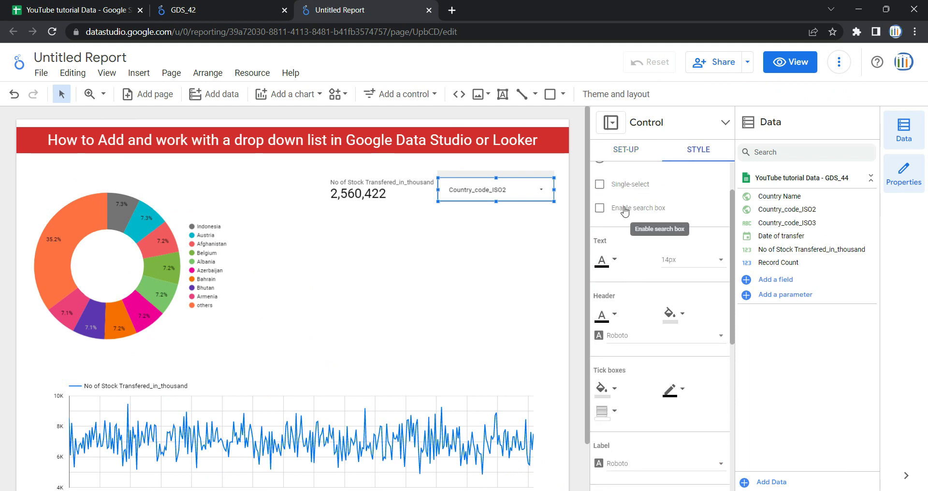
left_click(795, 66)
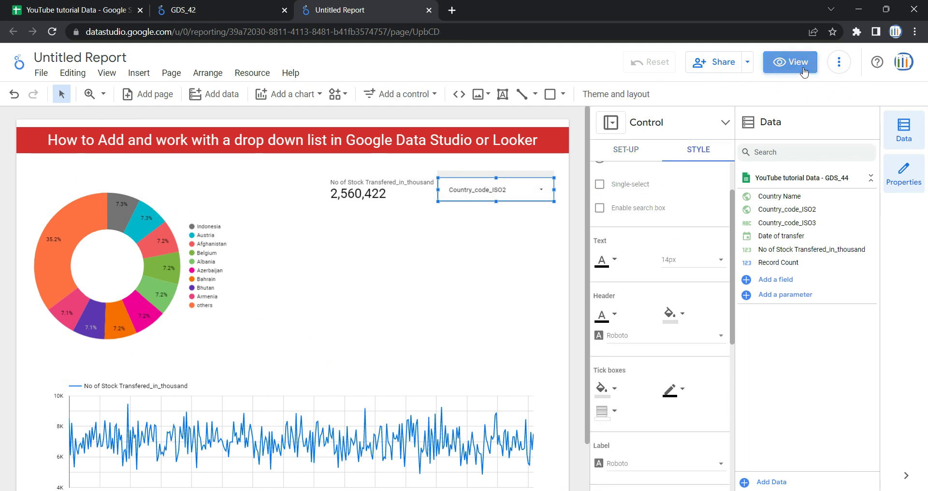
Step: Scroll through the country code list without a search box, then return to edit mode
left_click(737, 190)
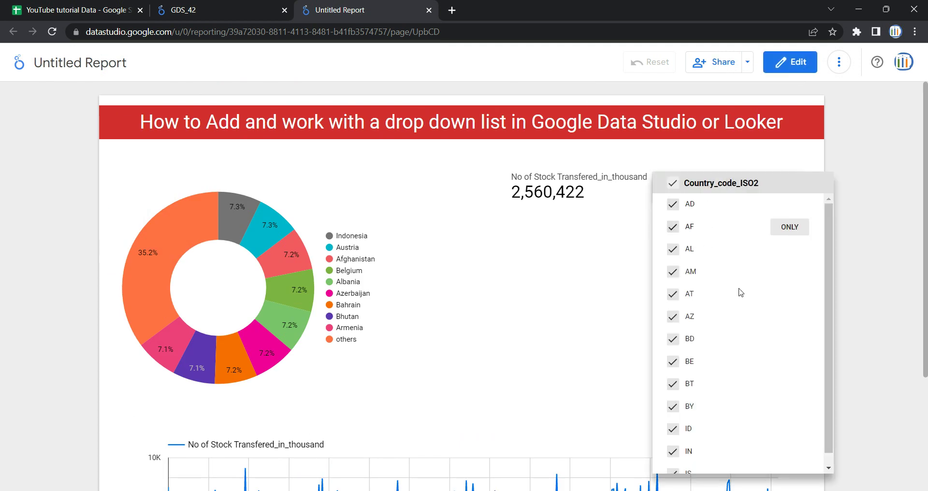
scroll(748, 323, "down", 1)
scroll(749, 334, "up", 1)
scroll(830, 227, "down", 1)
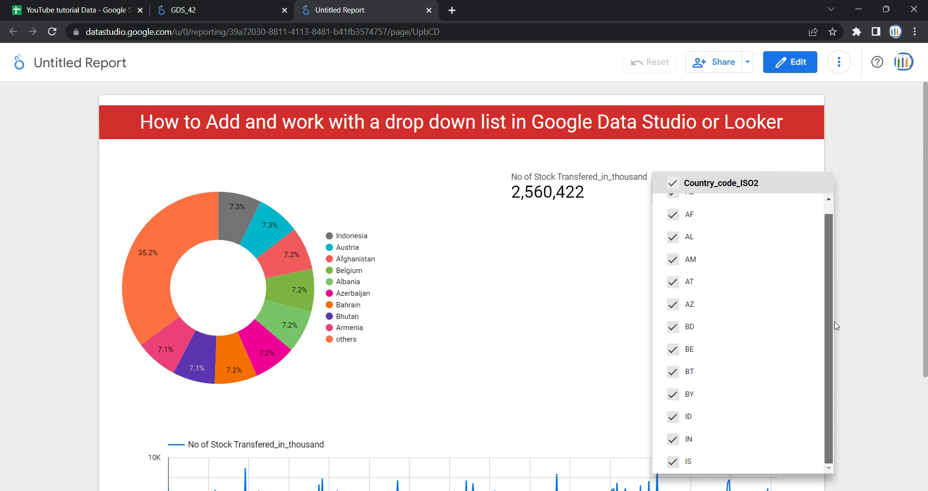
mouse_move(790, 218)
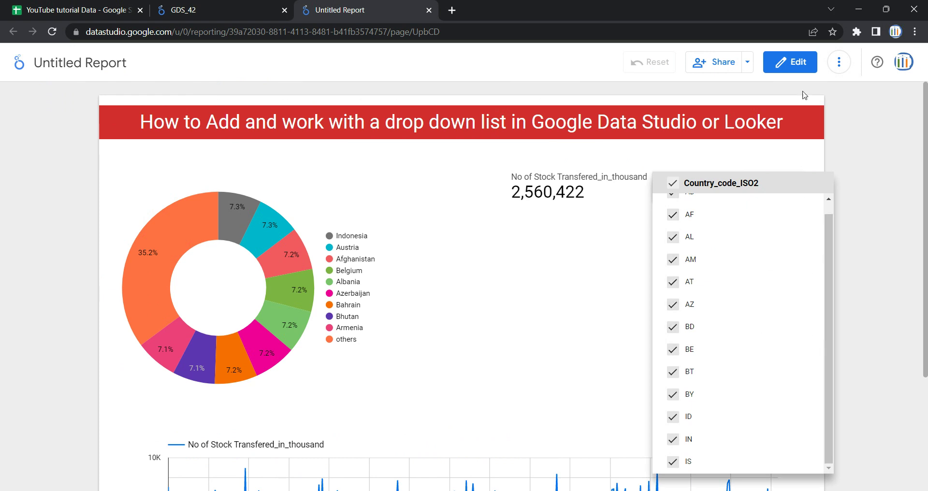
left_click(796, 70)
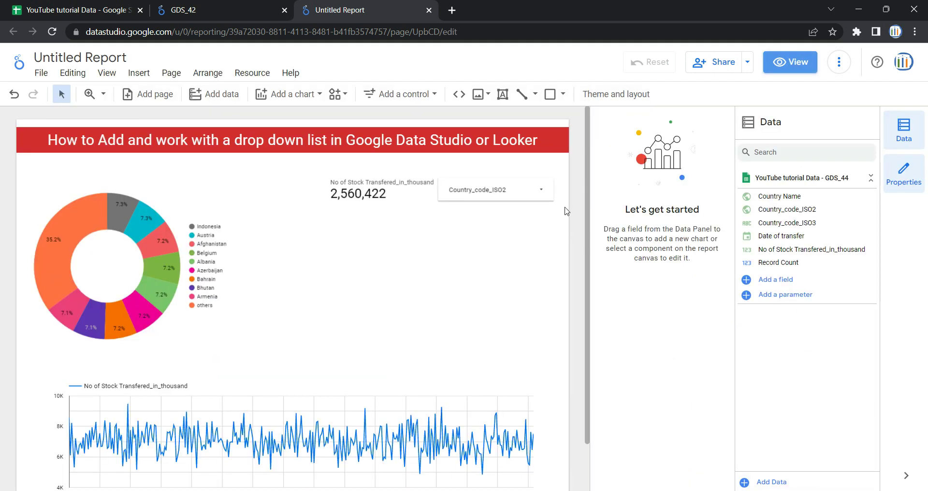
Step: Enable the search box again in the country drop-down's Style settings
left_click(545, 190)
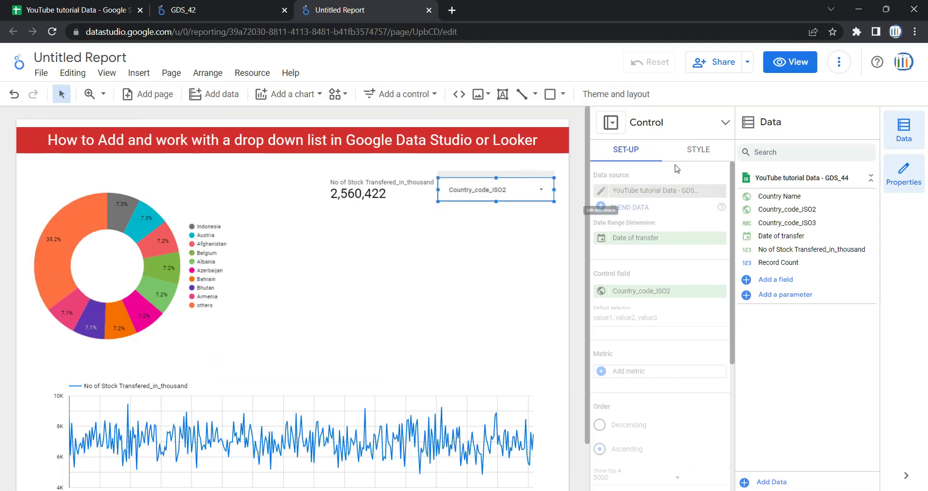
left_click(698, 152)
left_click(636, 272)
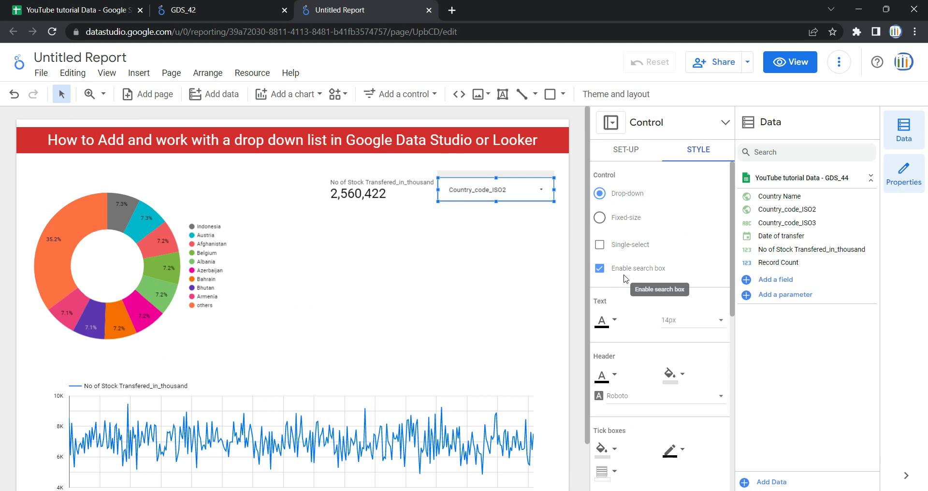
scroll(629, 251, "down", 3)
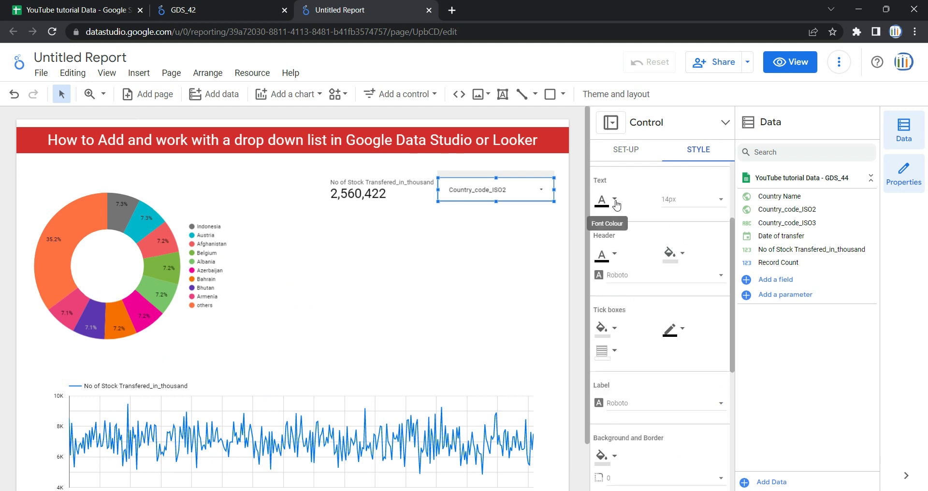
Step: Set the drop-down text to 18px with red tick boxes and blue tick borders, then preview in view mode
left_click(694, 202)
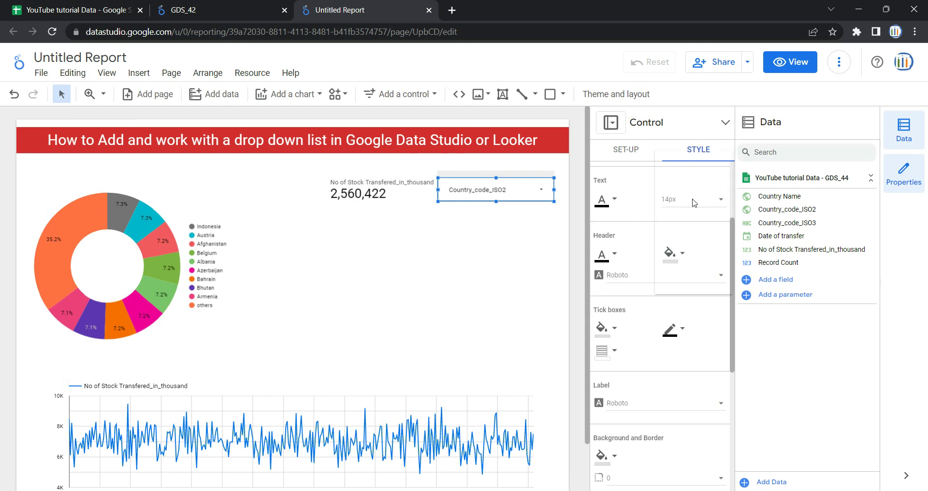
left_click(696, 234)
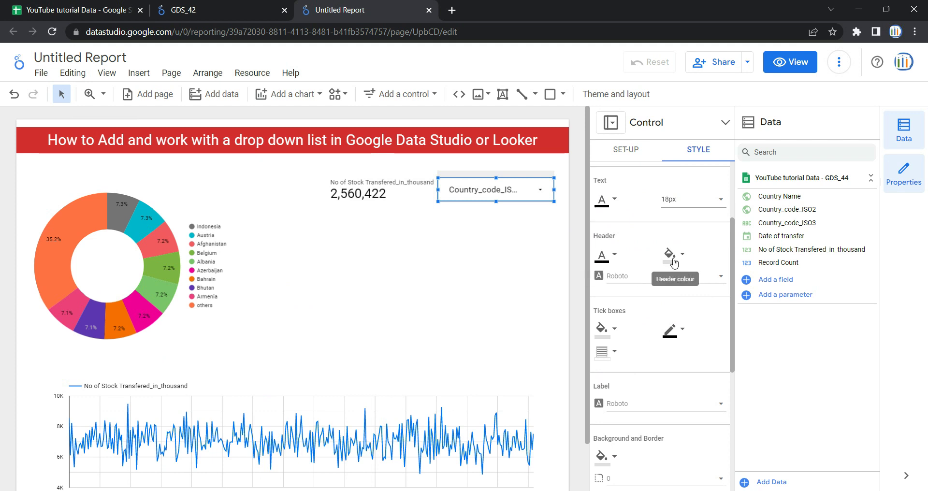
left_click(613, 336)
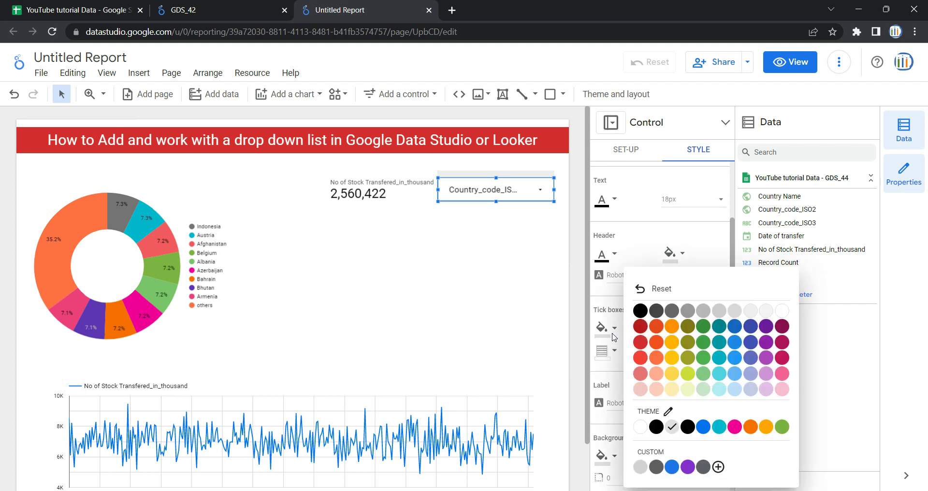
left_click(641, 343)
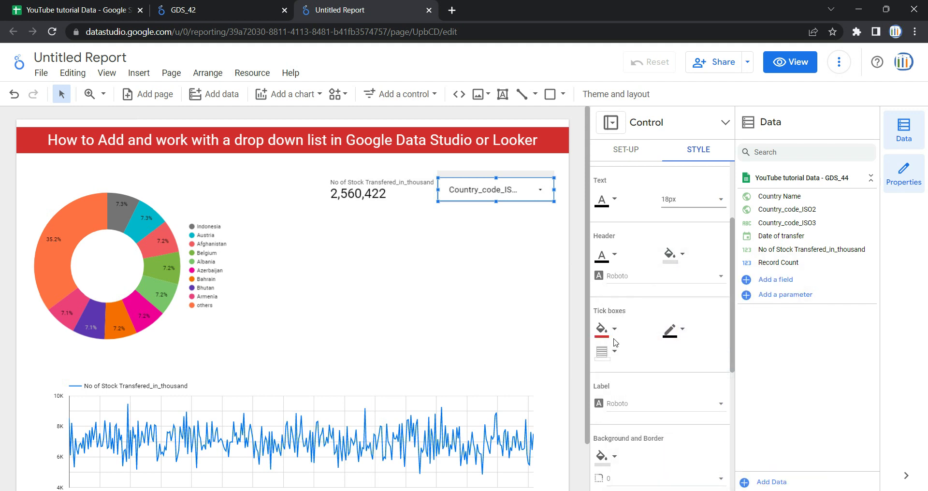
left_click(672, 333)
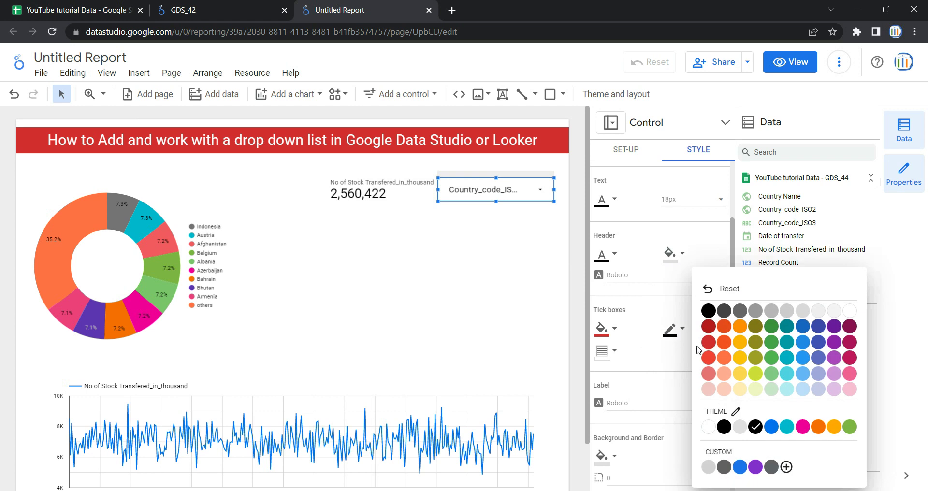
left_click(802, 344)
left_click(613, 330)
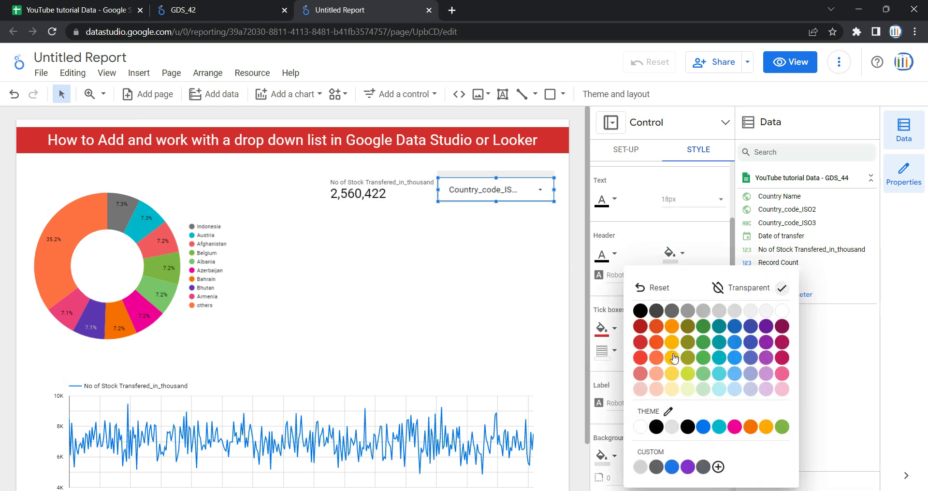
key("Escape")
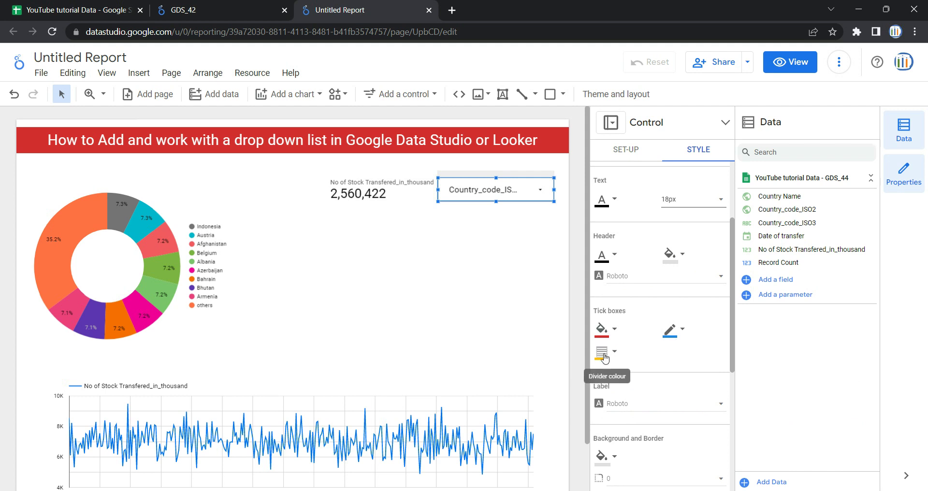
left_click(785, 66)
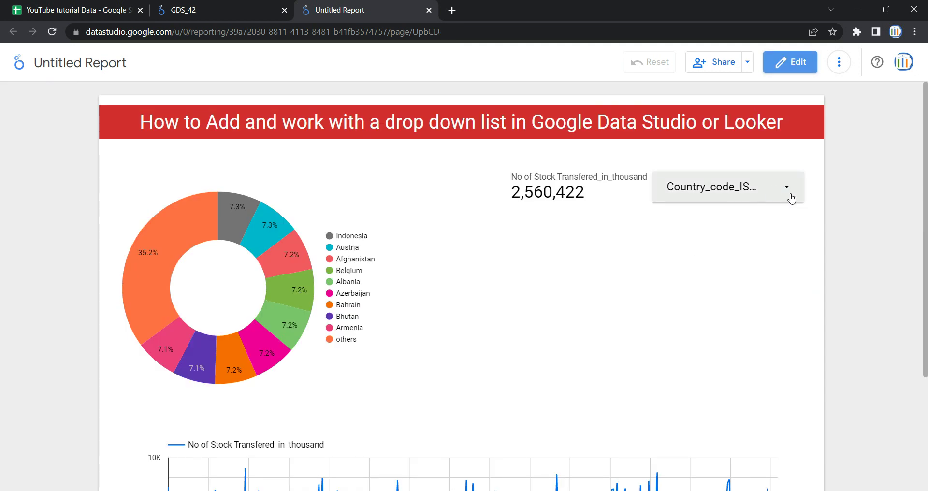
Step: Untick AF and AL in the Country_code_ISO2 drop-down, then return to edit mode
left_click(790, 199)
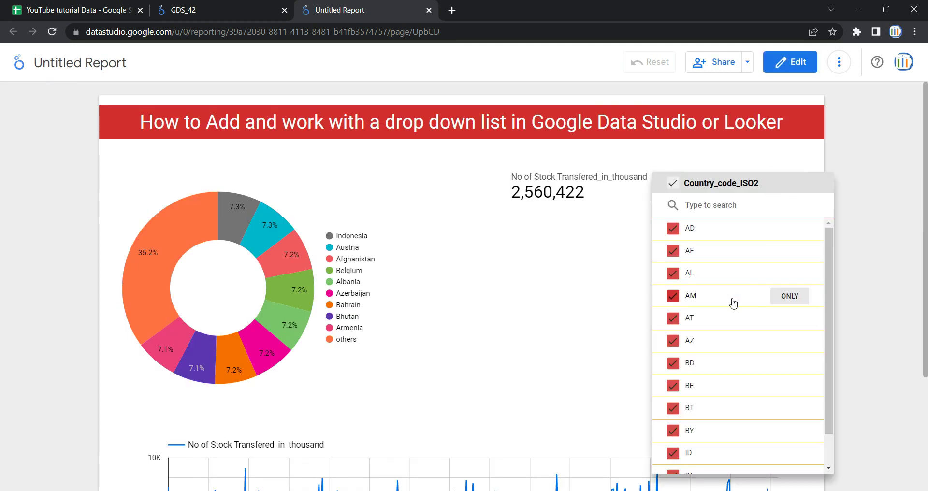
mouse_move(697, 271)
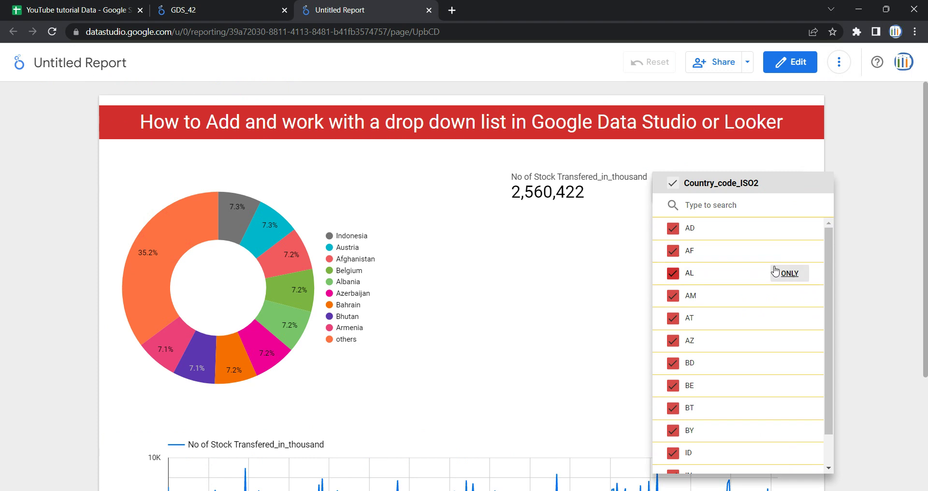
scroll(672, 252, "down", 1)
scroll(672, 253, "up", 1)
left_click(673, 252)
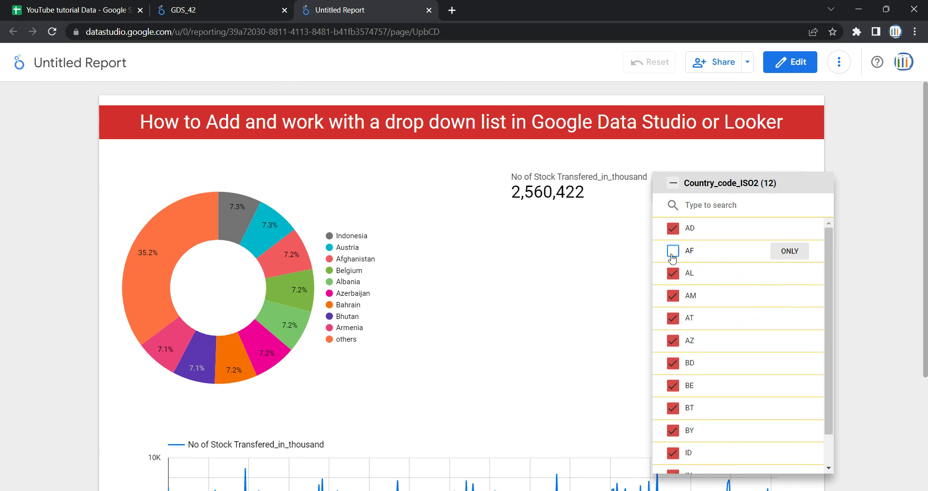
left_click(674, 273)
left_click(795, 69)
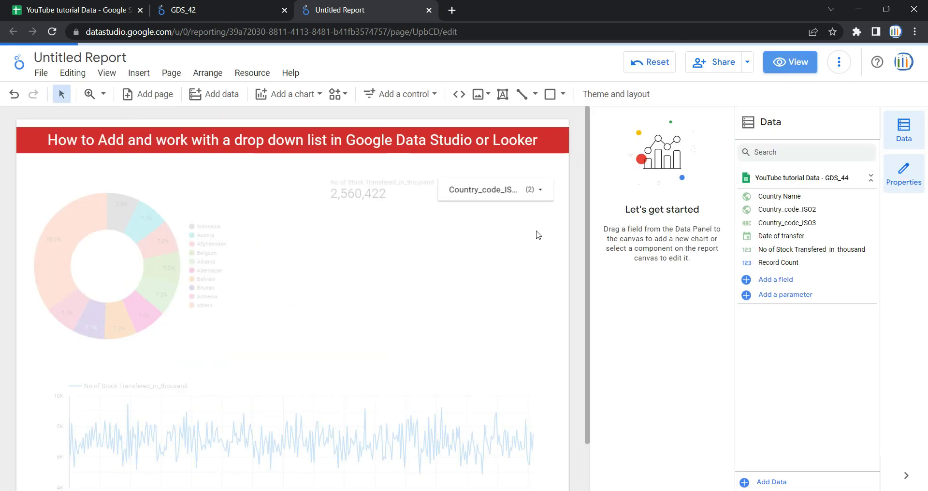
Step: Try Reenie Beanie as the drop-down's label font, then revert it to Roboto
left_click(511, 174)
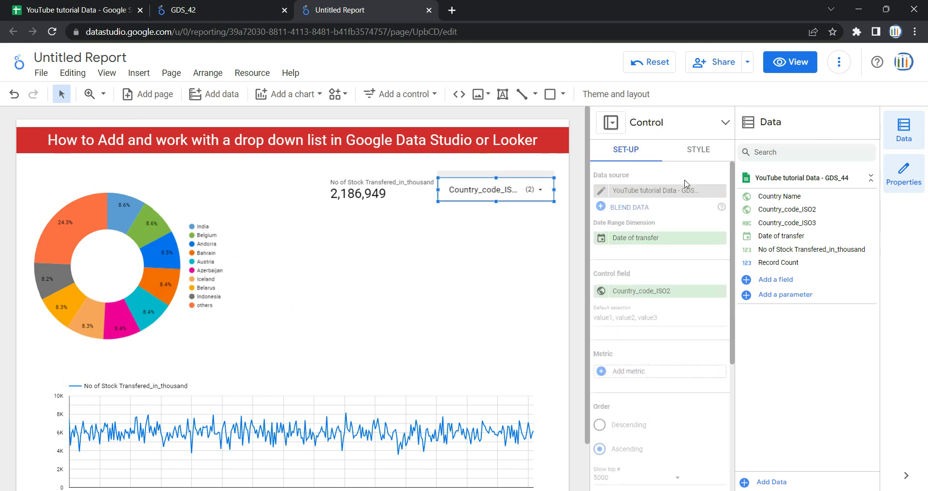
left_click(697, 150)
scroll(679, 308, "down", 5)
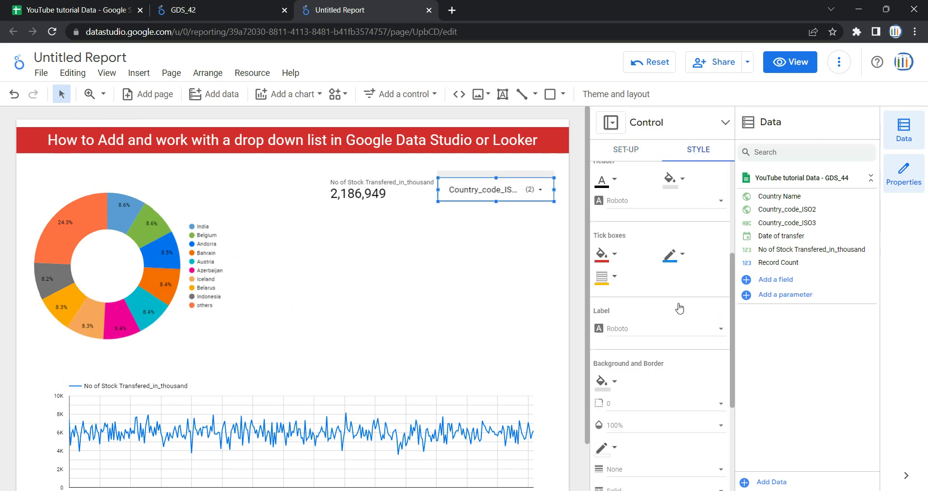
left_click(626, 223)
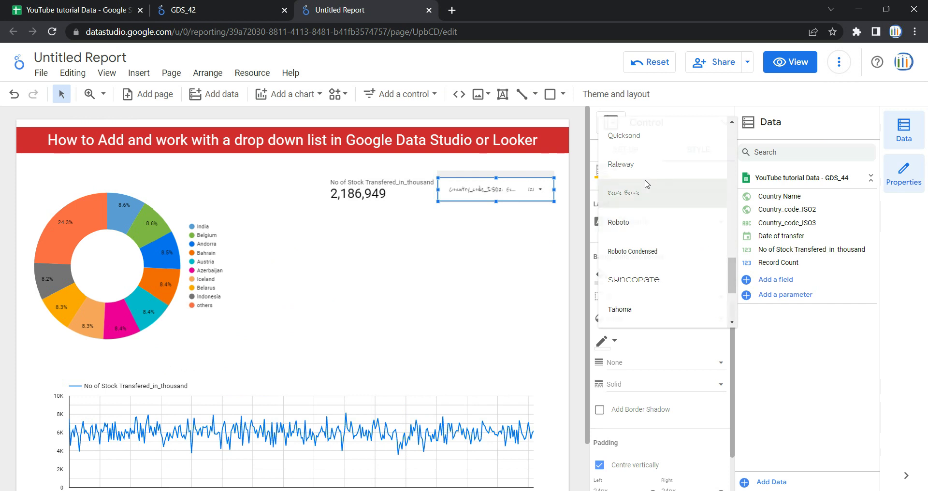
left_click(646, 188)
left_click(635, 225)
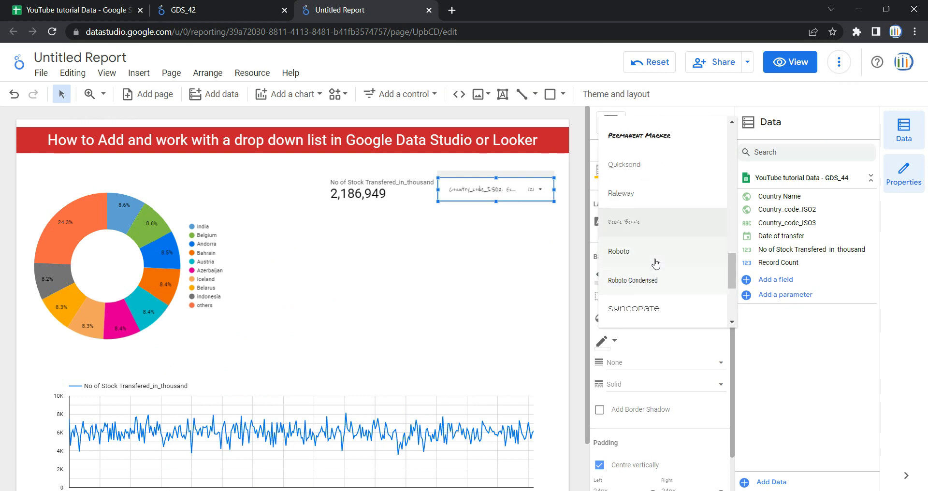
left_click(652, 260)
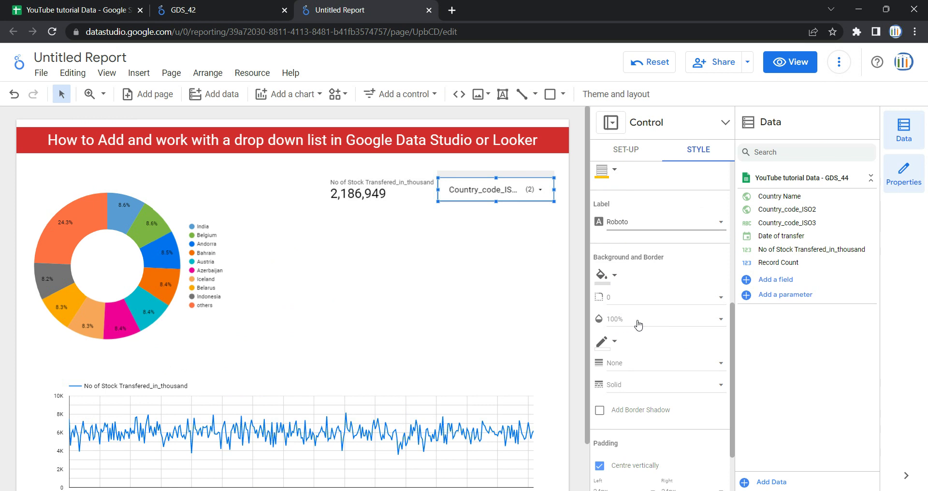
Step: Keep the drop-down's border weight at None and toggle Centre vertically padding off and back on
scroll(638, 324, "down", 3)
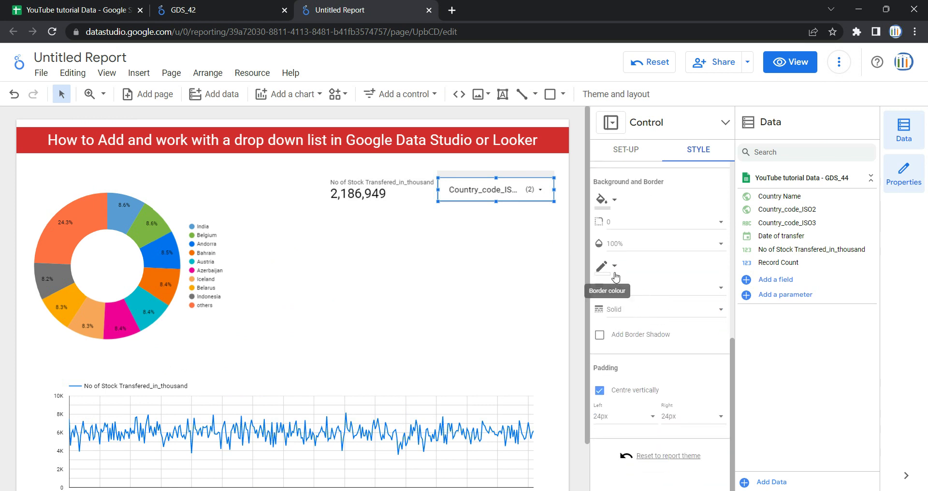
left_click(644, 292)
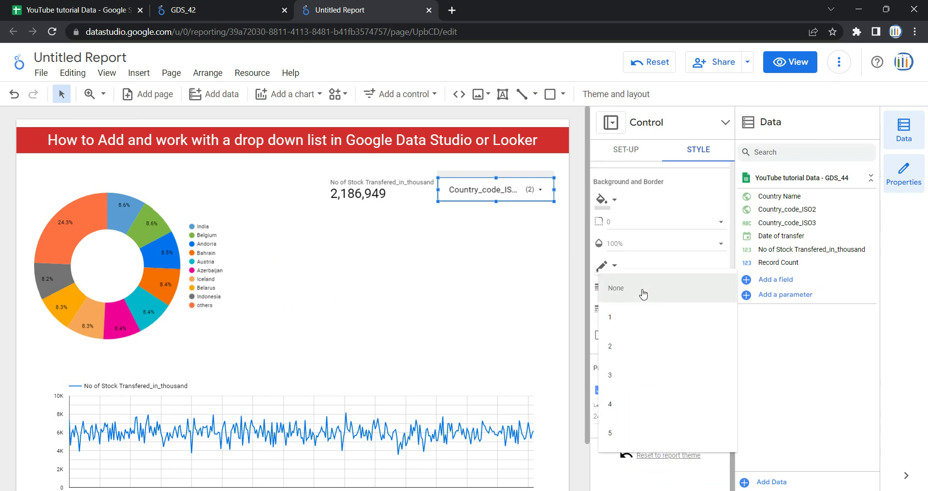
left_click(643, 299)
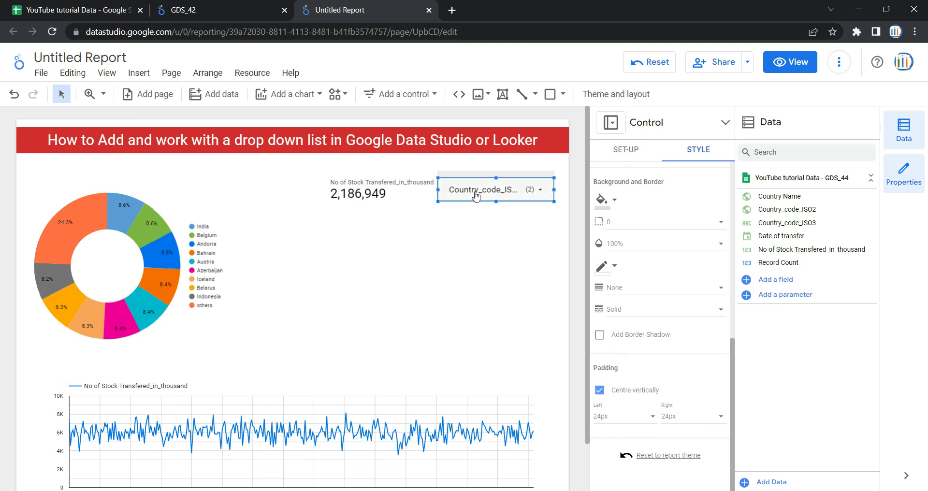
left_click(599, 391)
scroll(687, 400, "down", 2)
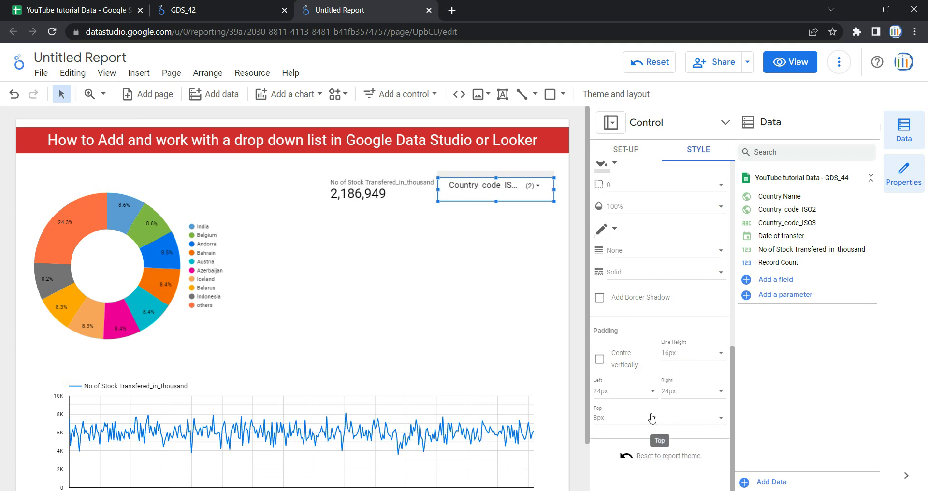
left_click(599, 359)
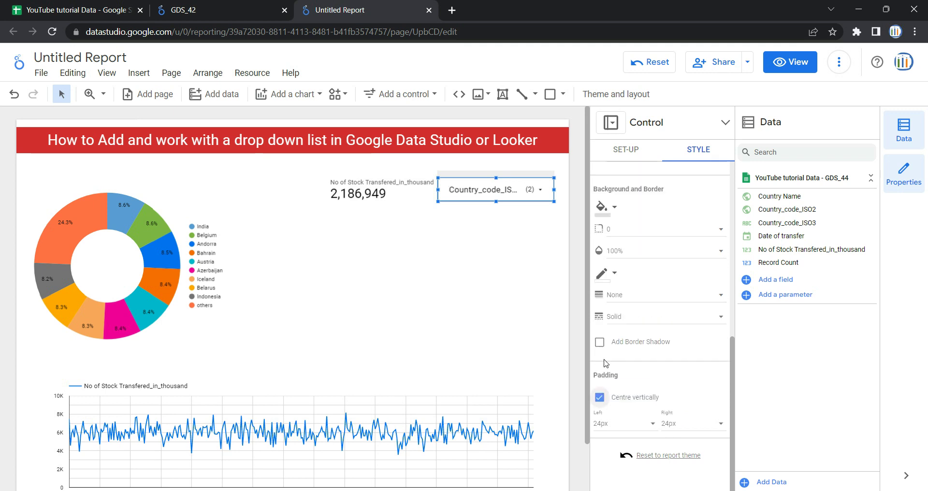